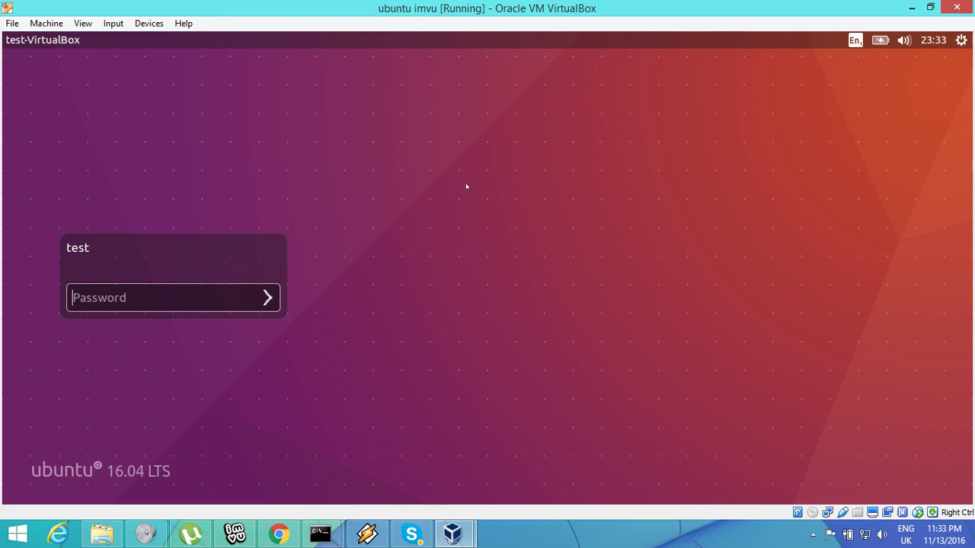
- Log in to the Ubuntu 16.04 guest with the account password, retrying after the invalid-password error
{"action": "type", "text": "test12345"}
{"action": "key", "text": "Return"}
{"action": "type", "text": "aaaaa"}
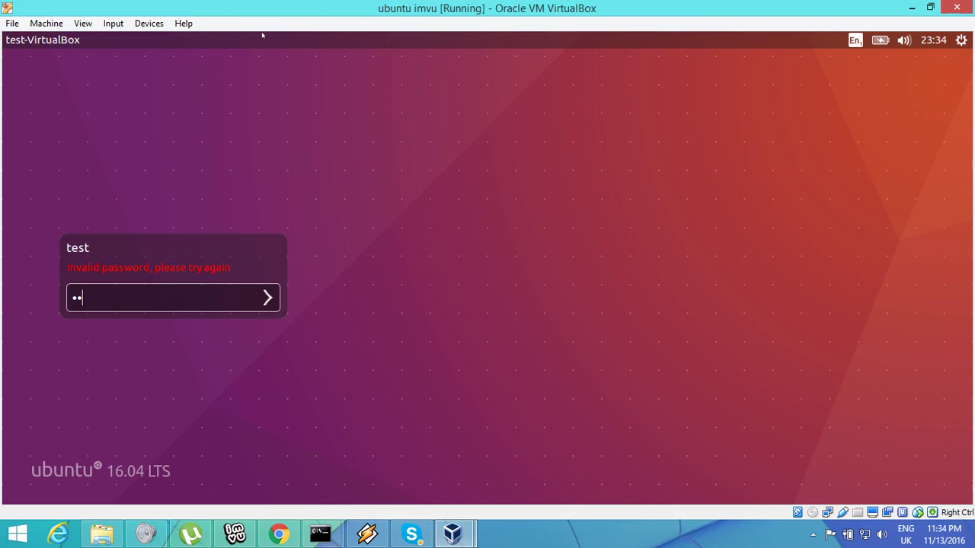
{"action": "type", "text": "aaaa"}
{"action": "key", "text": "Return"}
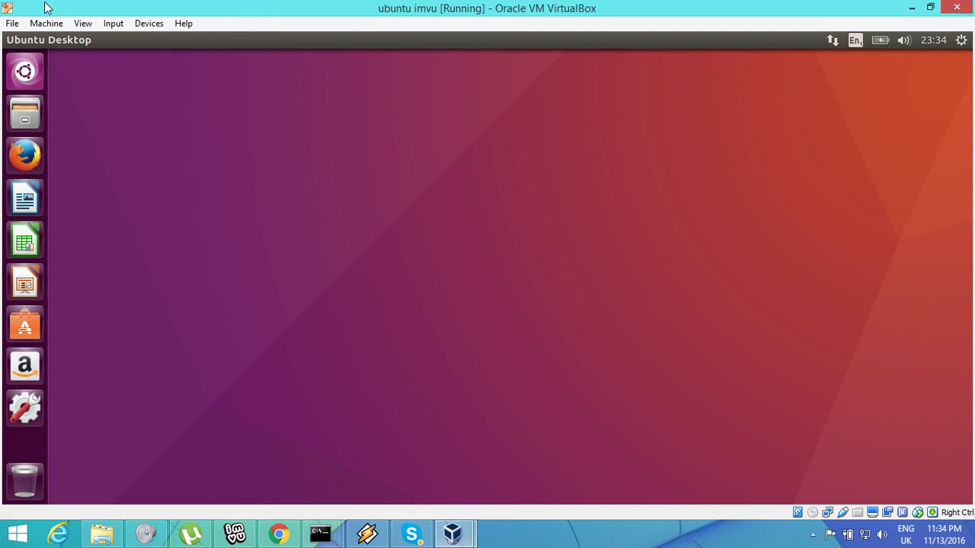
- Switch the virtual machine to Full-screen Mode and open the Ubuntu Dash search
{"action": "left_click", "coordinate": [83, 23]}
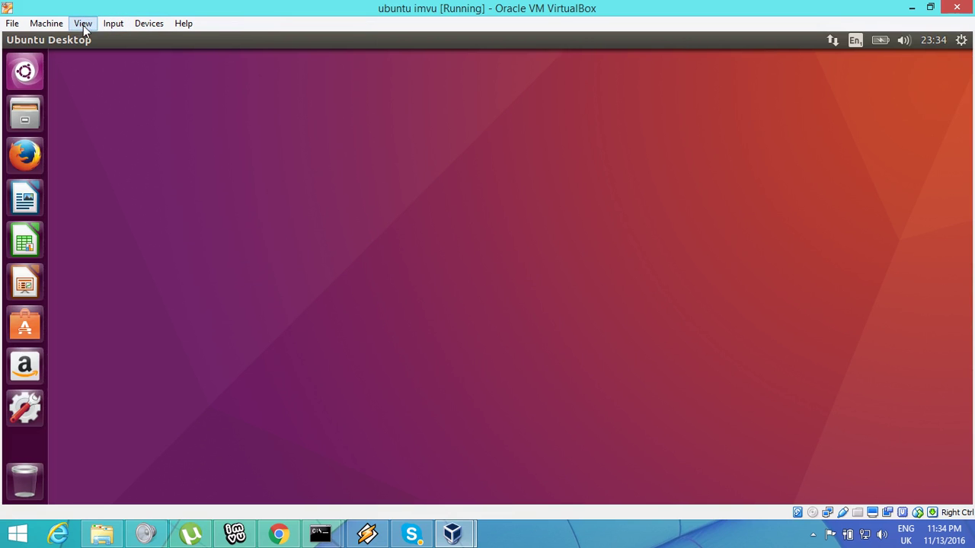
{"action": "mouse_move", "coordinate": [153, 28]}
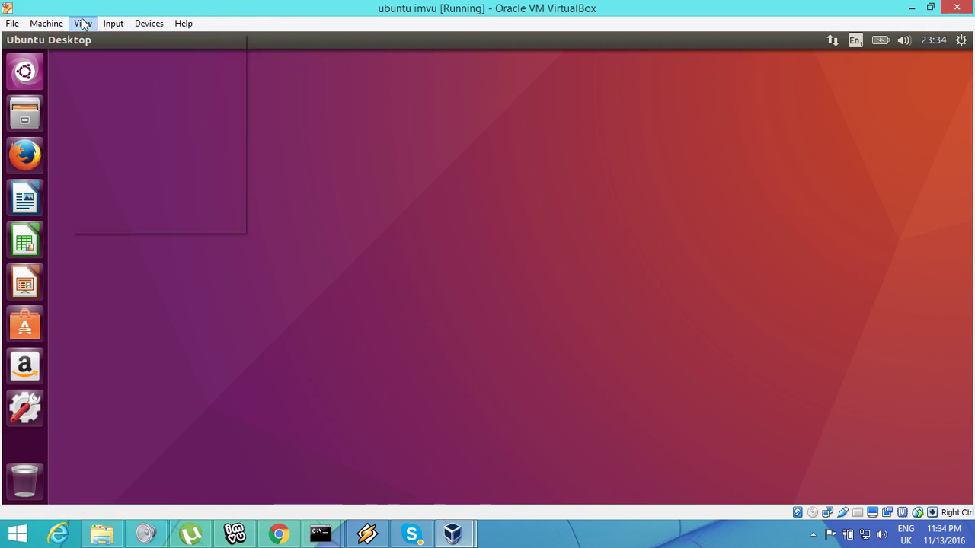
{"action": "mouse_move", "coordinate": [82, 23]}
{"action": "left_click", "coordinate": [105, 43]}
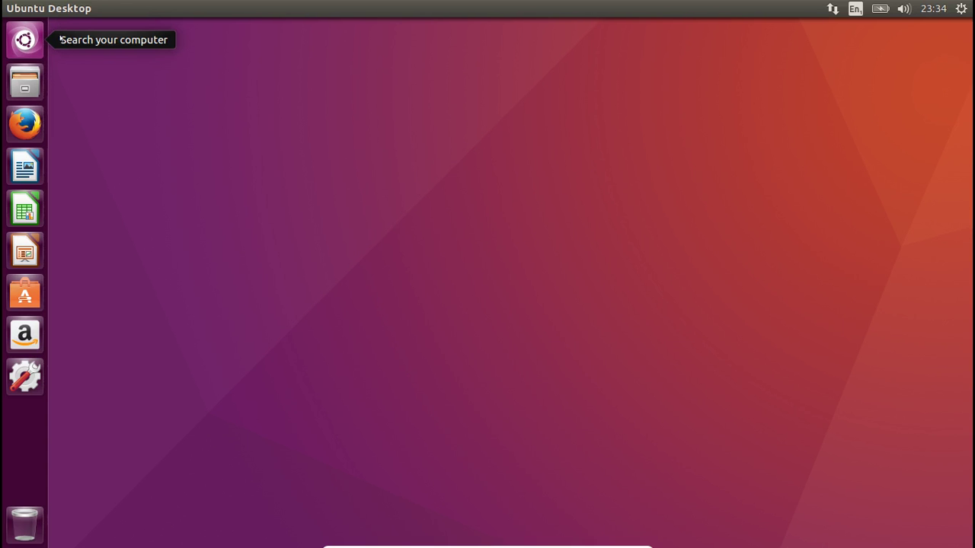
{"action": "left_click", "coordinate": [9, 42]}
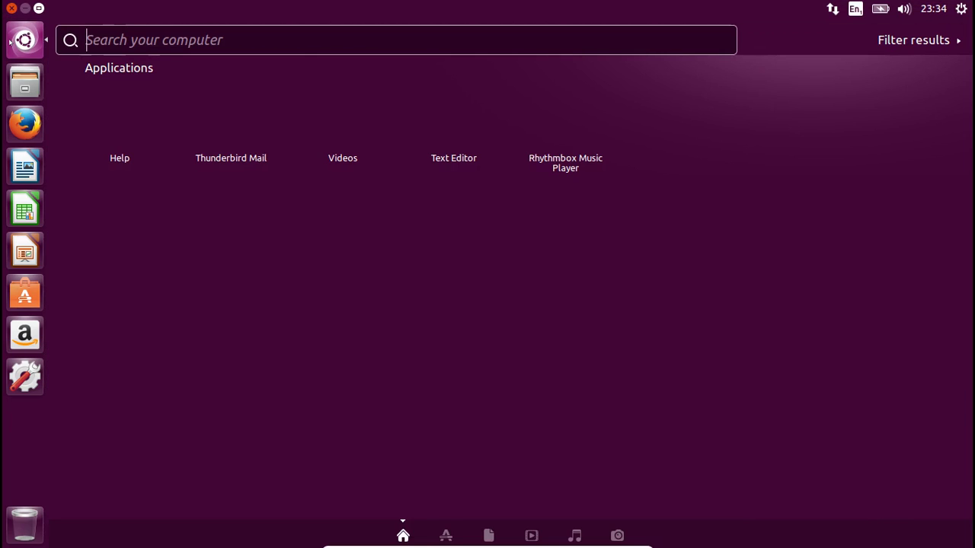
- Search the Dash for 'terminal' and launch Terminal
{"action": "type", "text": "terminl"}
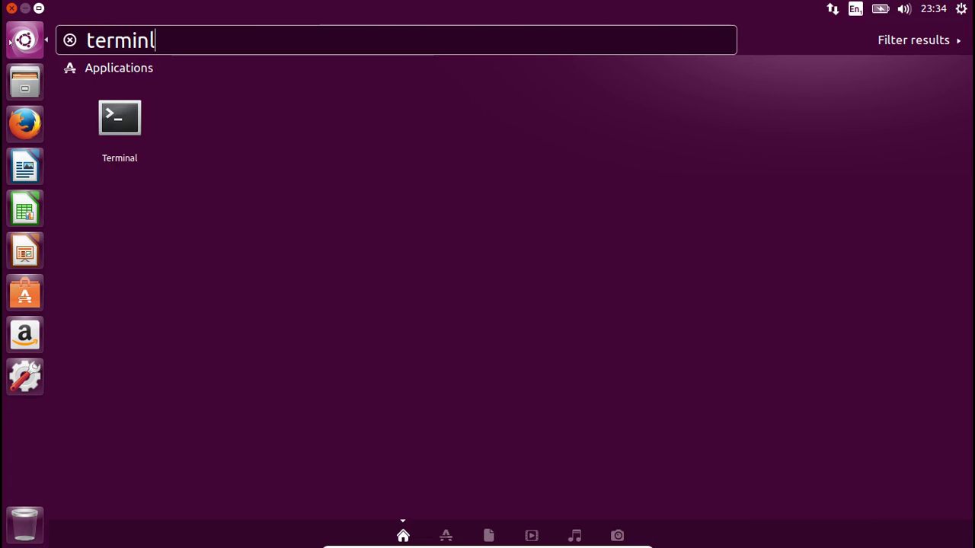
{"action": "key", "text": "BackSpace"}
{"action": "type", "text": "al"}
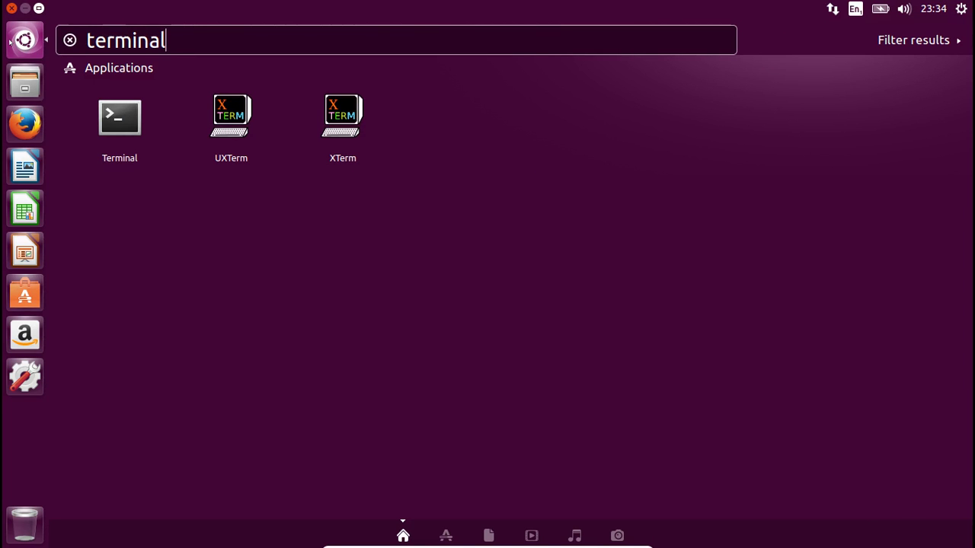
{"action": "left_click", "coordinate": [117, 120]}
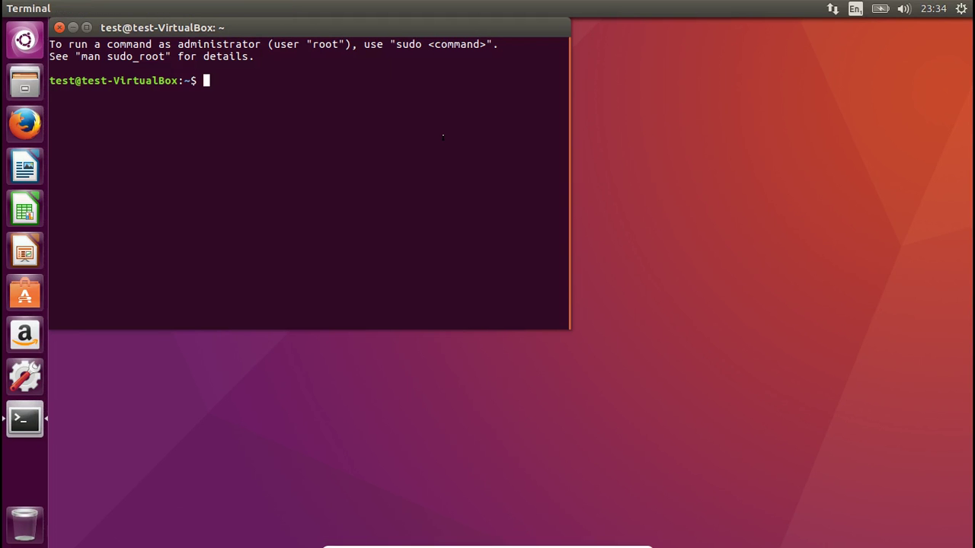
- Become root with sudo su and the administrator password, then enter 'apt-get install wine'
{"action": "type", "text": "sudo su"}
{"action": "key", "text": "Return"}
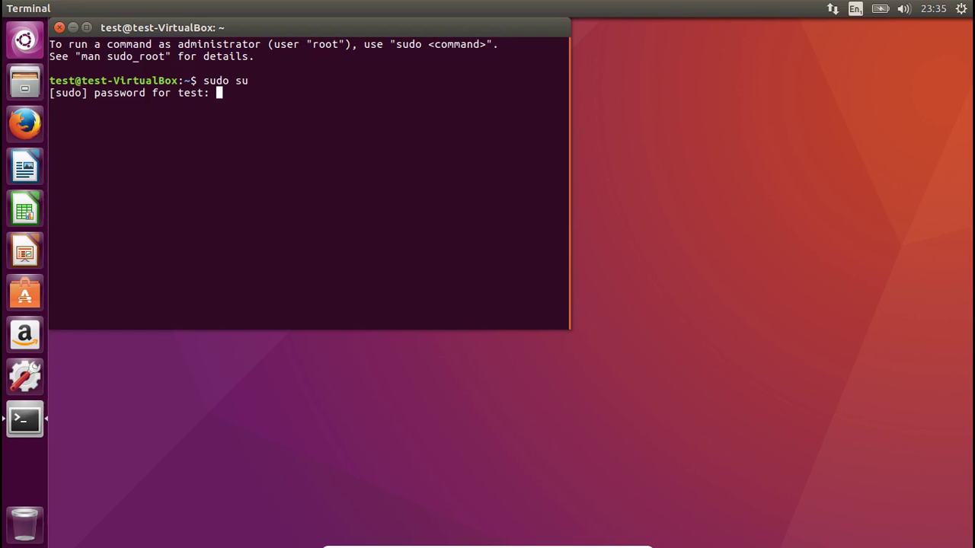
{"action": "key", "text": "Return"}
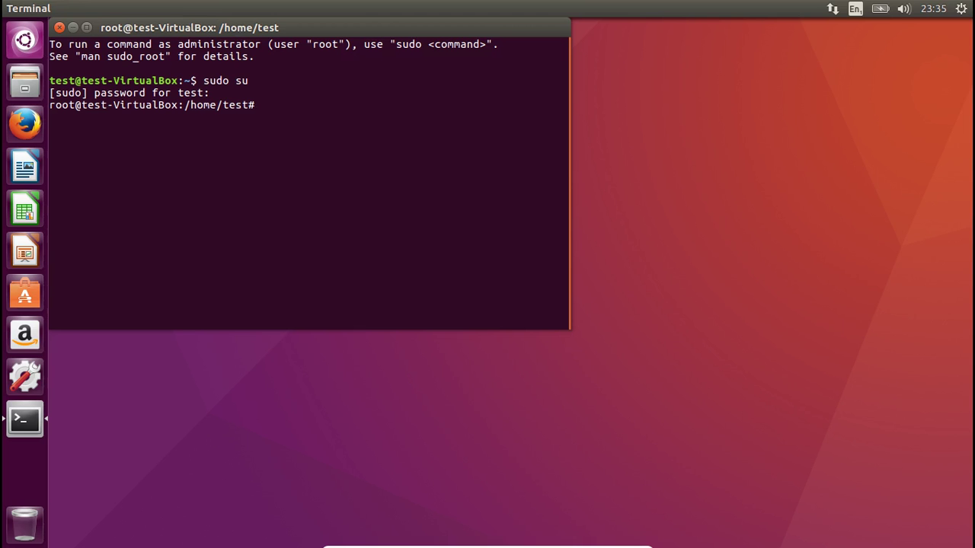
{"action": "type", "text": "apt-get install wine"}
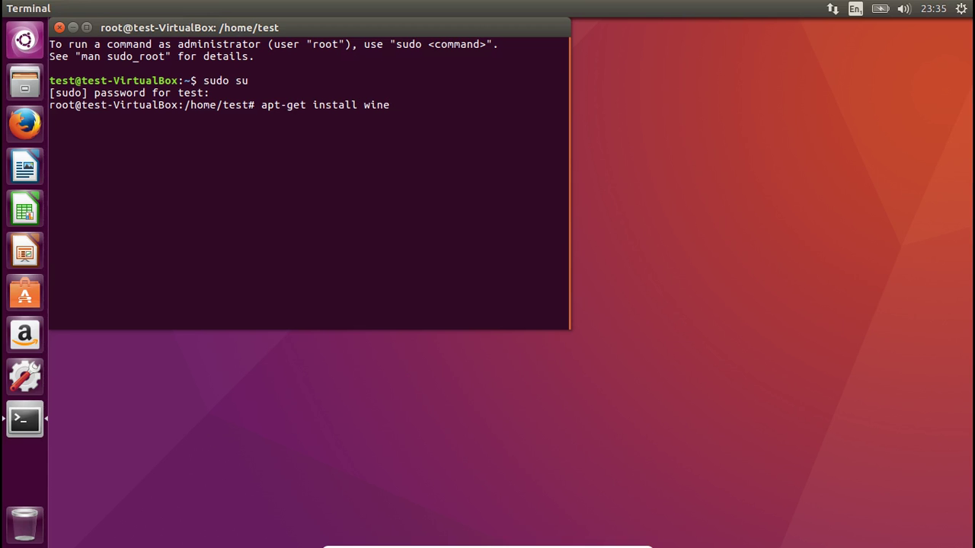
- Run apt-get install wine and answer 'y' to continue the package installation
{"action": "key", "text": "Return"}
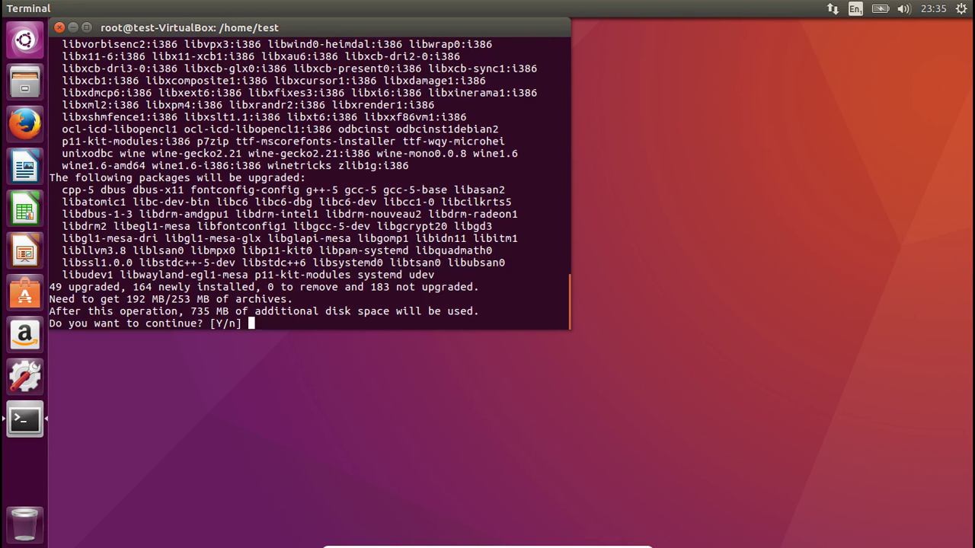
{"action": "type", "text": "y"}
{"action": "key", "text": "Return"}
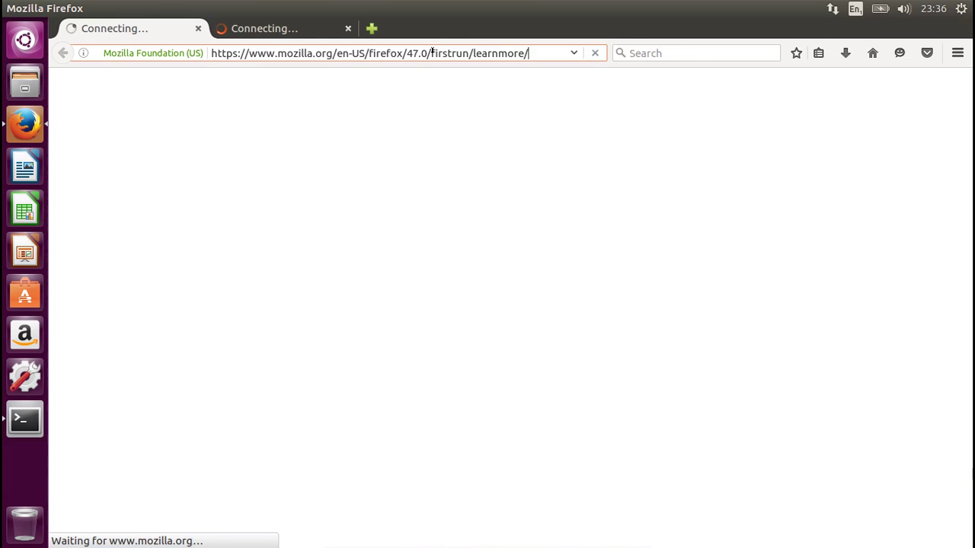
- Replace the Firefox address with ubuntu.com and load the site
{"action": "type", "text": "u"}
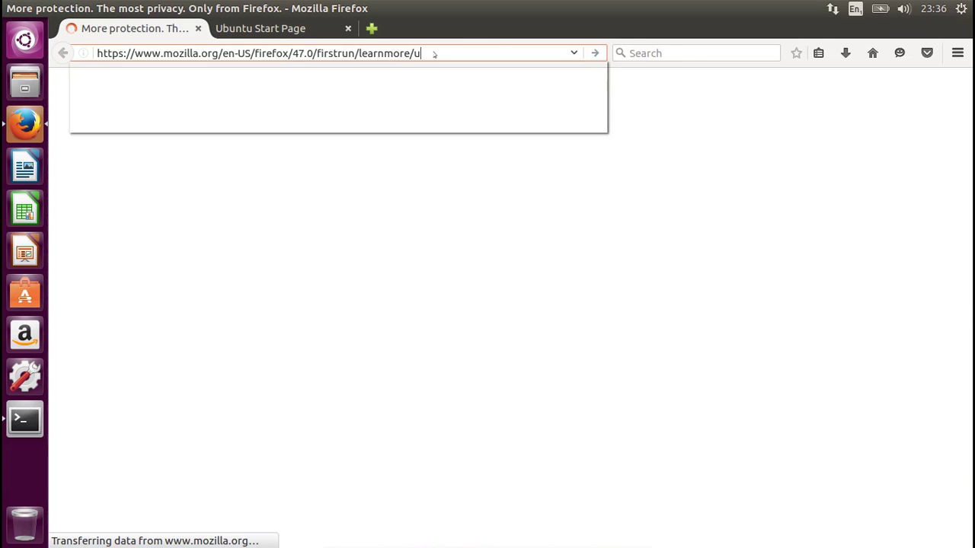
{"action": "key", "text": "ctrl+a"}
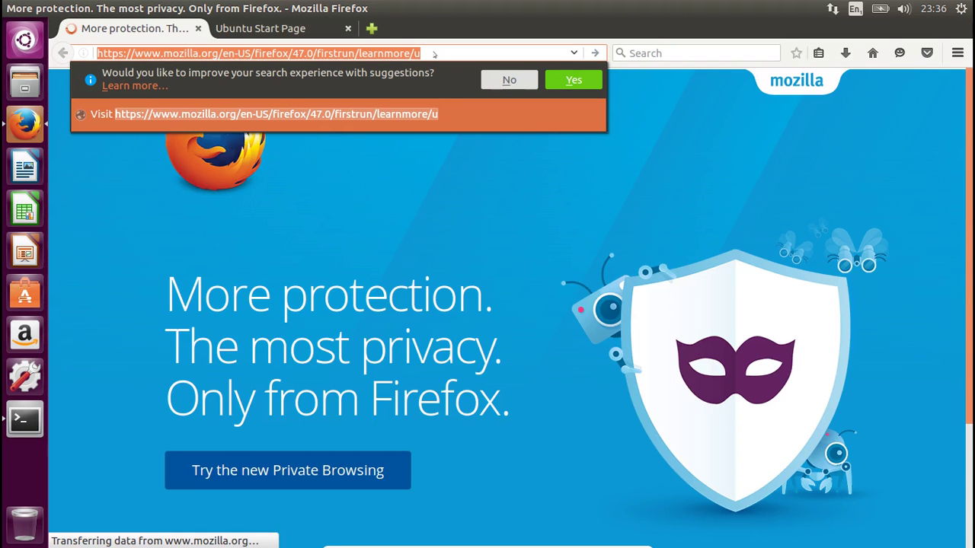
{"action": "type", "text": "ubutn"}
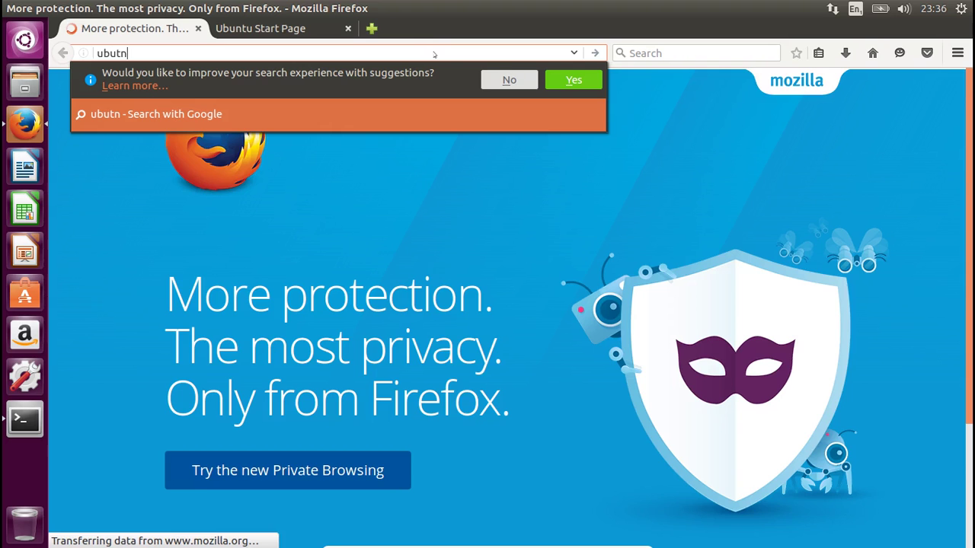
{"action": "key", "text": "BackSpace"}
{"action": "key", "text": "BackSpace"}
{"action": "type", "text": "ntu"}
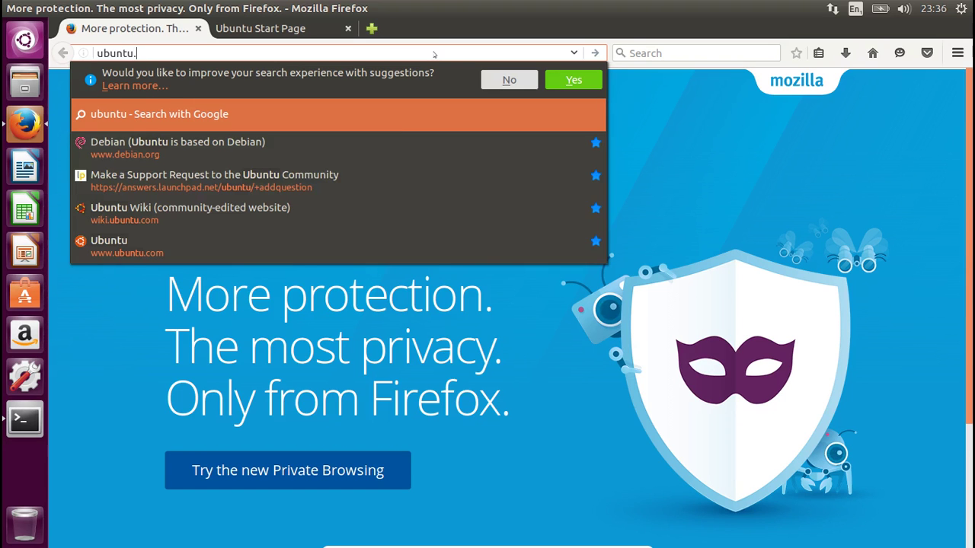
{"action": "type", "text": ".com"}
{"action": "key", "text": "Return"}
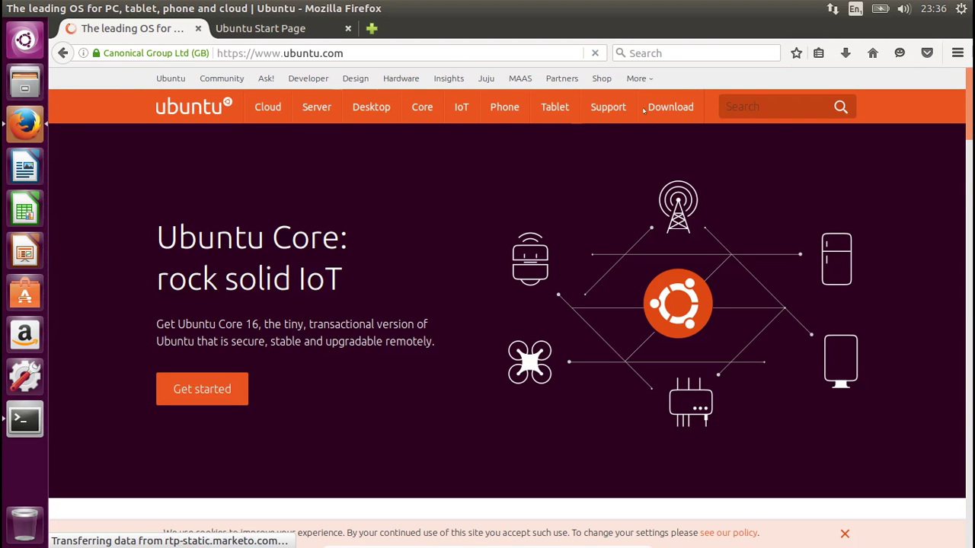
- Go to Download > Desktop and download Ubuntu 16.04.1 LTS desktop
{"action": "mouse_move", "coordinate": [660, 107]}
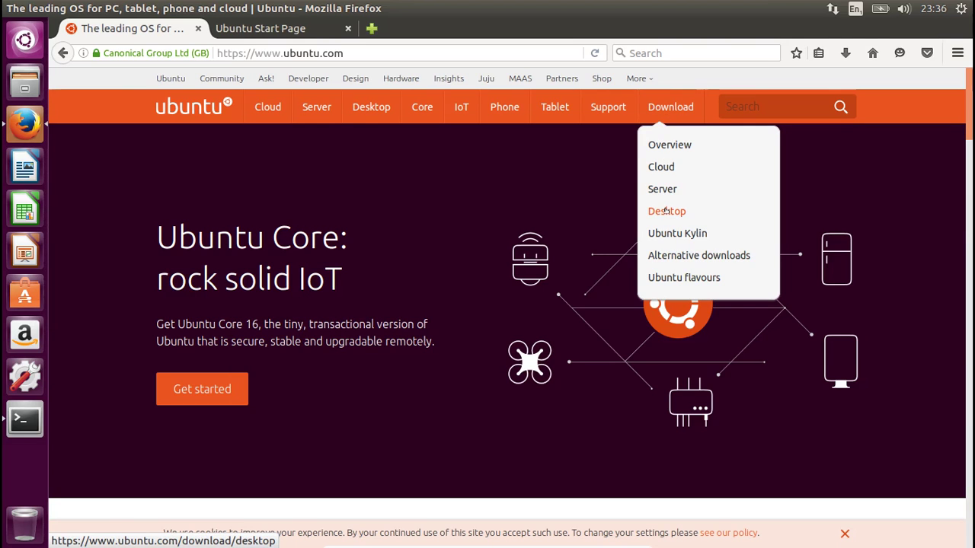
{"action": "left_click", "coordinate": [664, 211]}
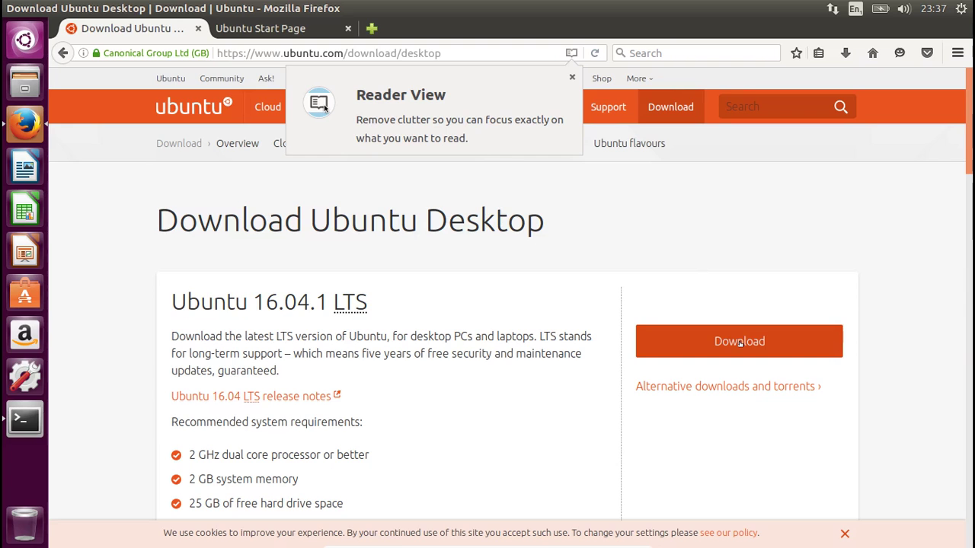
{"action": "left_click", "coordinate": [739, 343]}
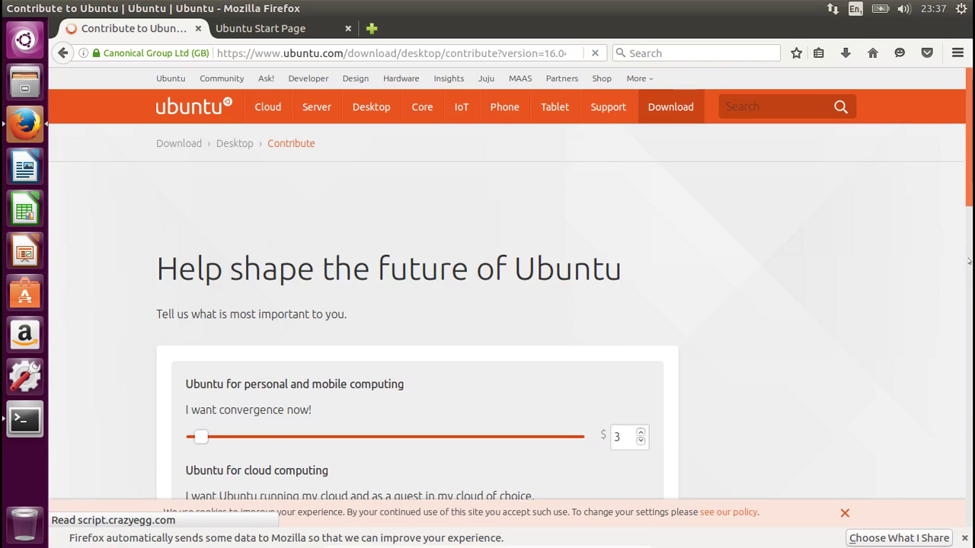
- Scroll down the Contribute page and close the Firefox window
{"action": "scroll", "coordinate": [963, 305], "scroll_direction": "down", "scroll_amount": 3}
{"action": "scroll", "coordinate": [963, 311], "scroll_direction": "down", "scroll_amount": 13}
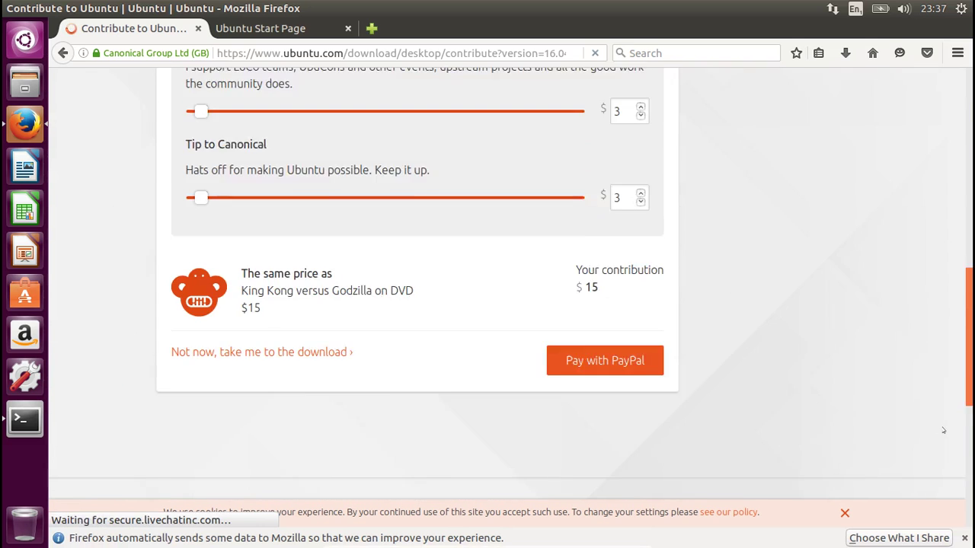
{"action": "scroll", "coordinate": [944, 443], "scroll_direction": "down", "scroll_amount": 1}
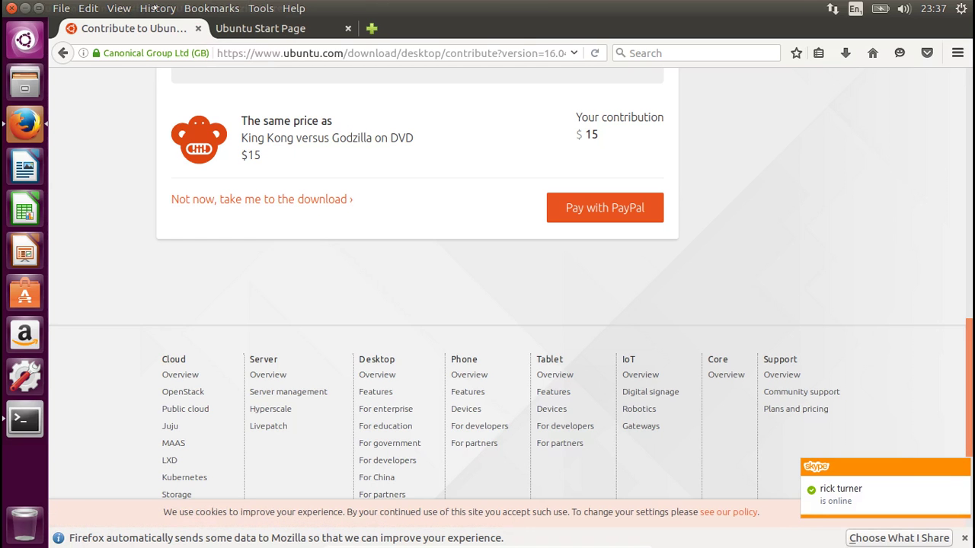
{"action": "left_click", "coordinate": [10, 8]}
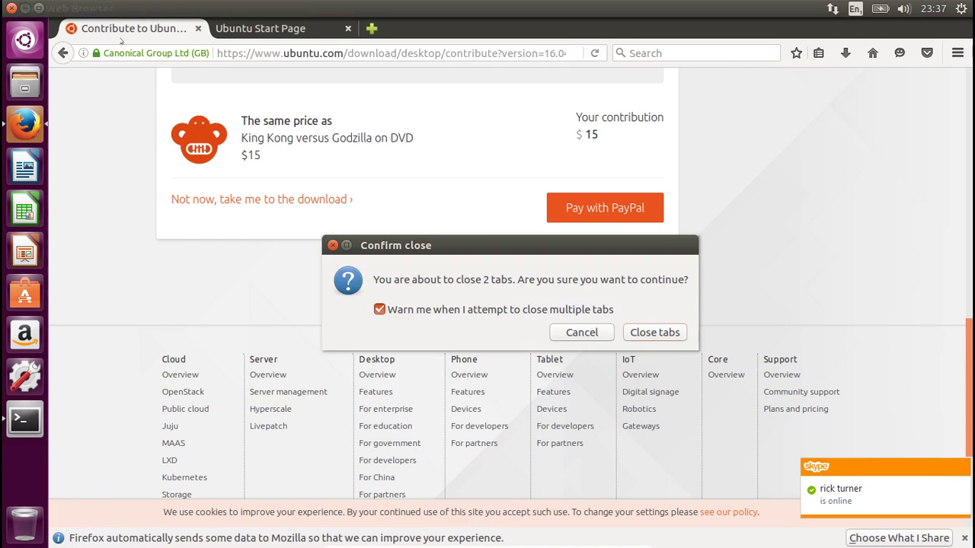
- Confirm closing both Firefox tabs, then acknowledge and accept the Microsoft TrueType core fonts EULA
{"action": "left_click", "coordinate": [653, 332]}
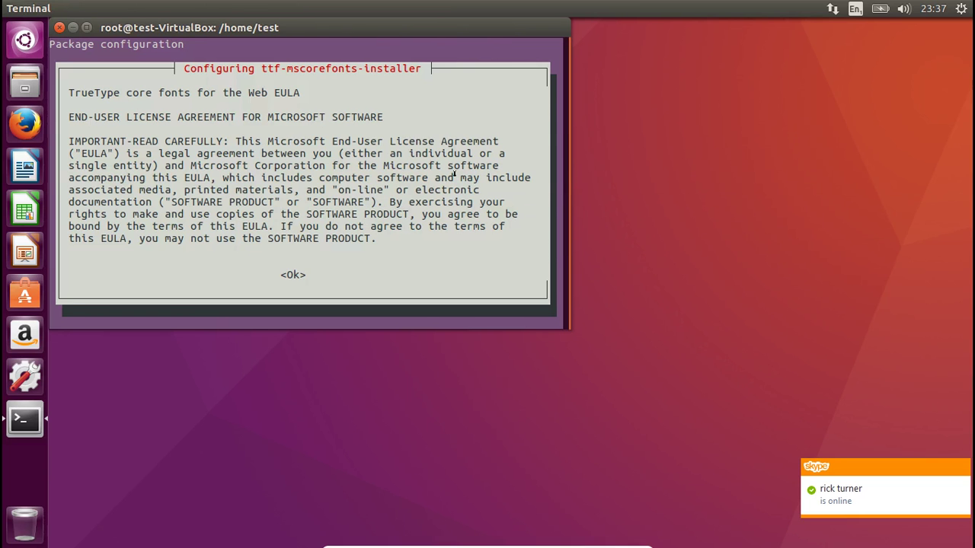
{"action": "key", "text": "Tab"}
{"action": "key", "text": "Return"}
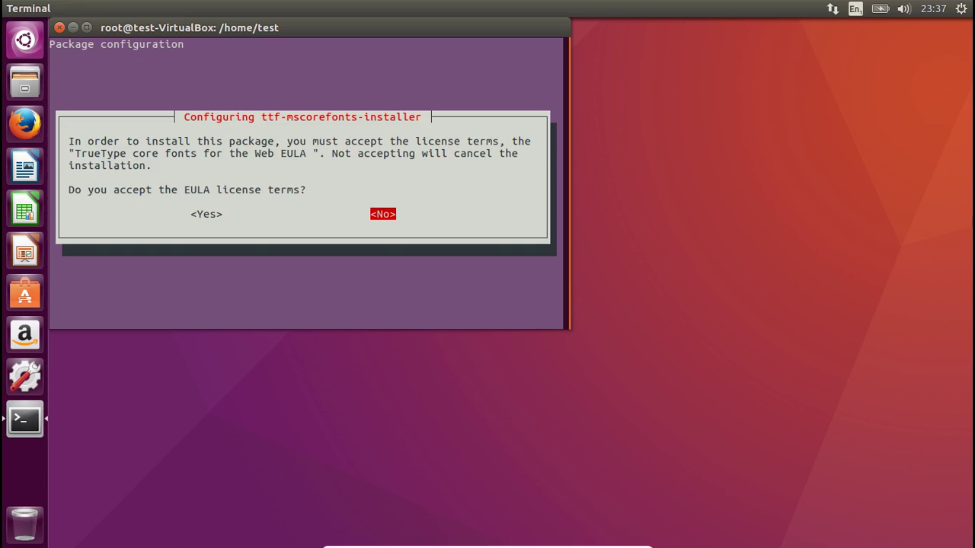
{"action": "key", "text": "Tab"}
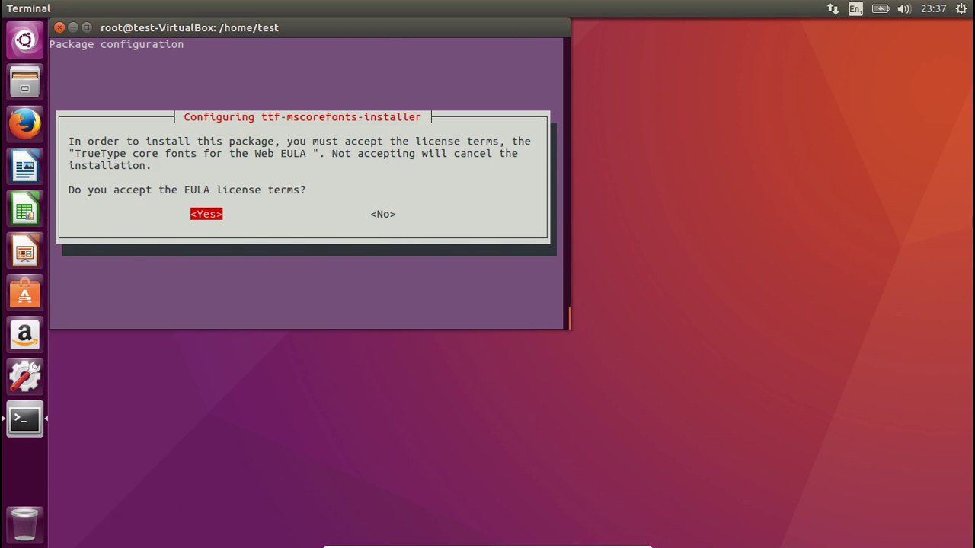
{"action": "key", "text": "Return"}
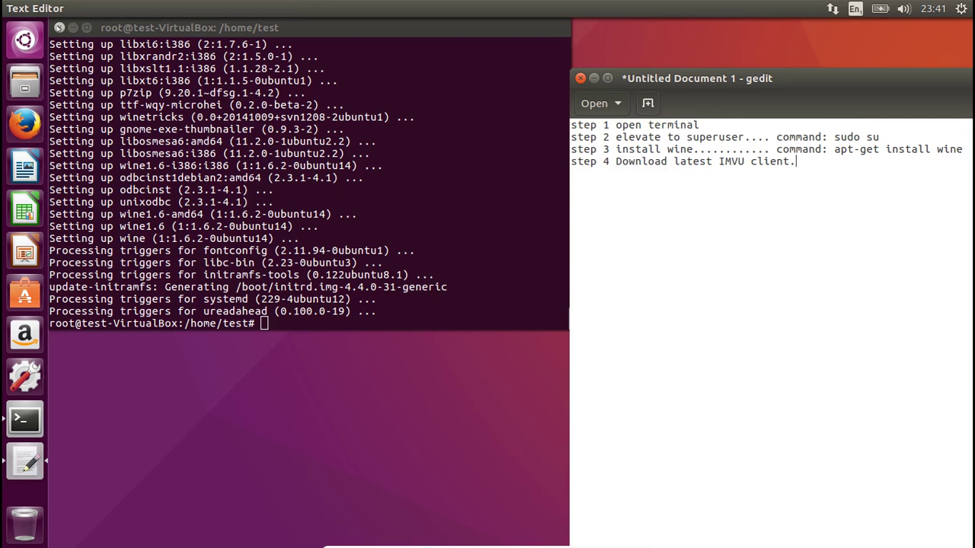
- Close the terminal despite its running process and launch Firefox from the launcher
{"action": "left_click", "coordinate": [59, 28]}
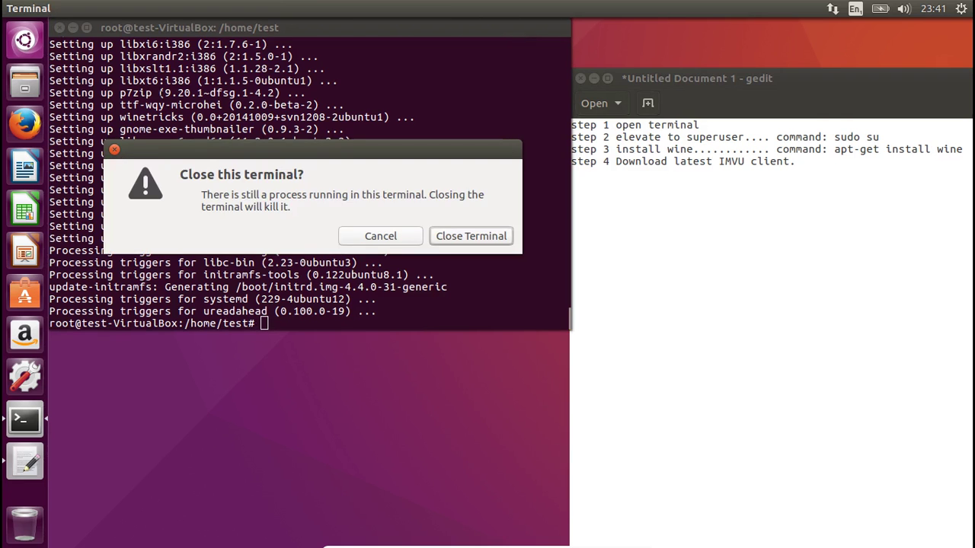
{"action": "left_click", "coordinate": [463, 236]}
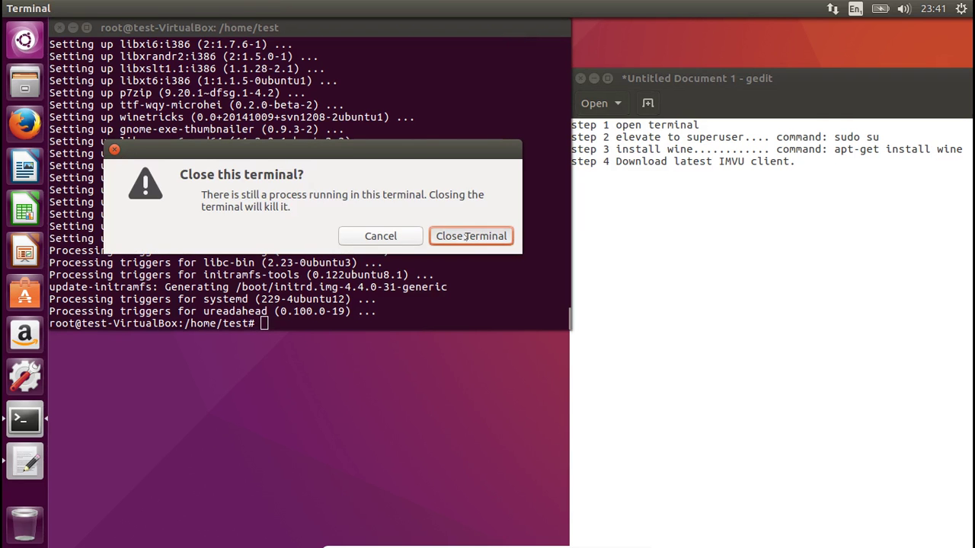
{"action": "left_click", "coordinate": [19, 123]}
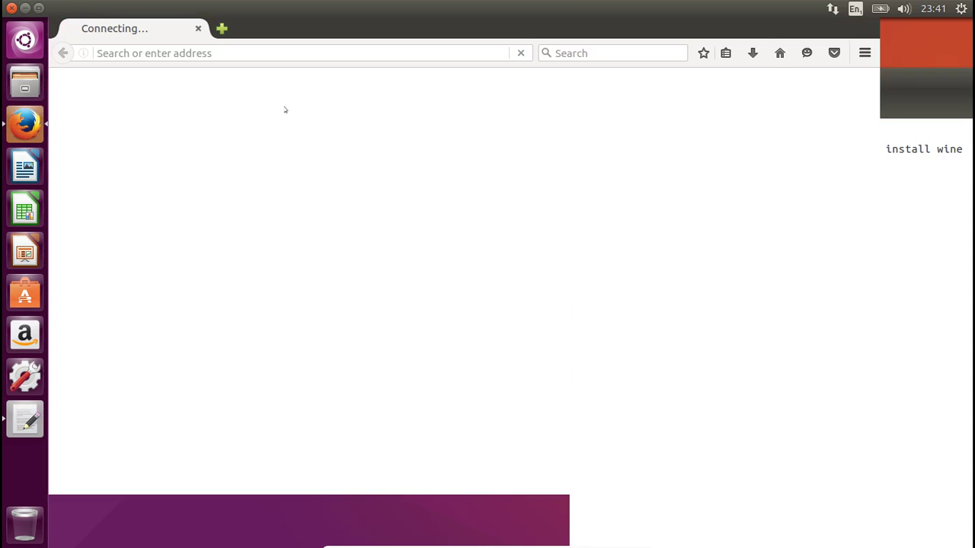
- Load imvu.com in Firefox
{"action": "left_click", "coordinate": [408, 50]}
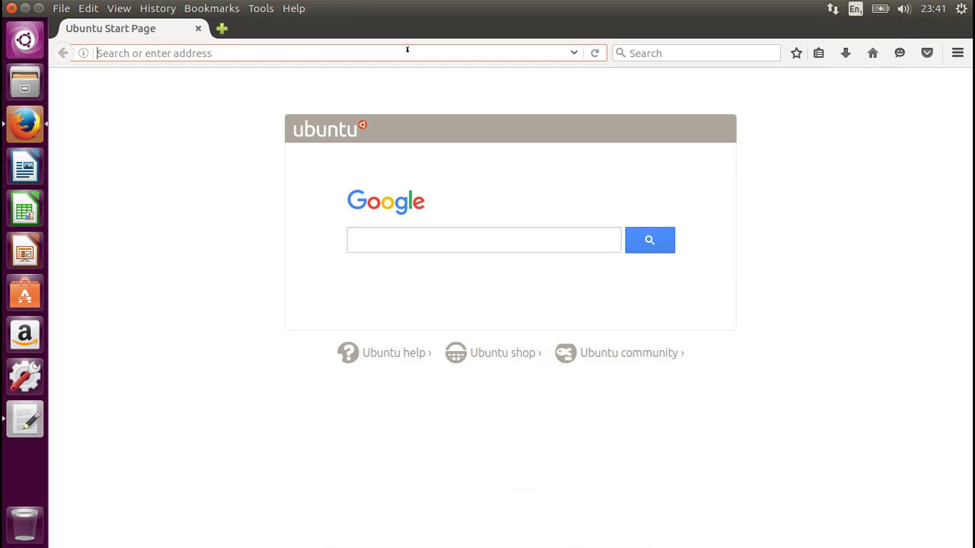
{"action": "type", "text": "imvu"}
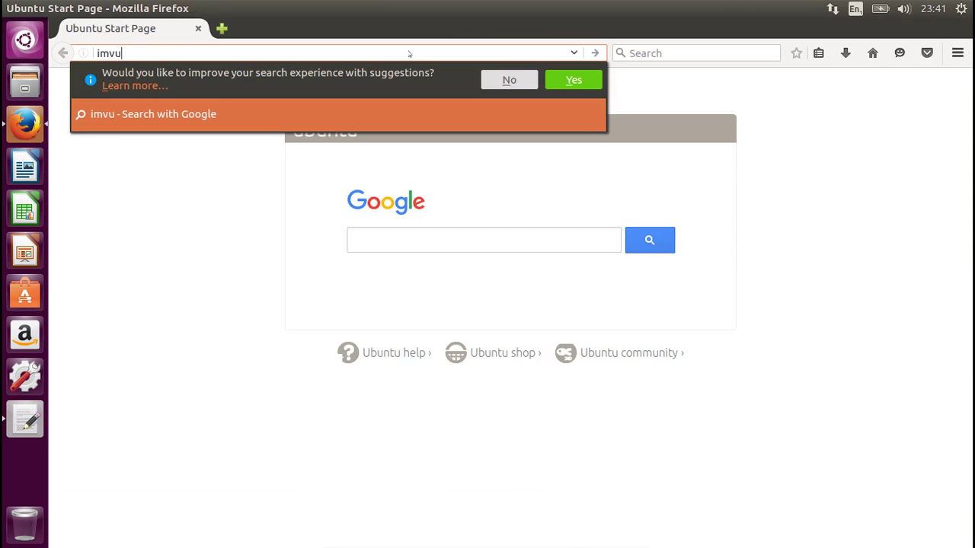
{"action": "type", "text": ".co"}
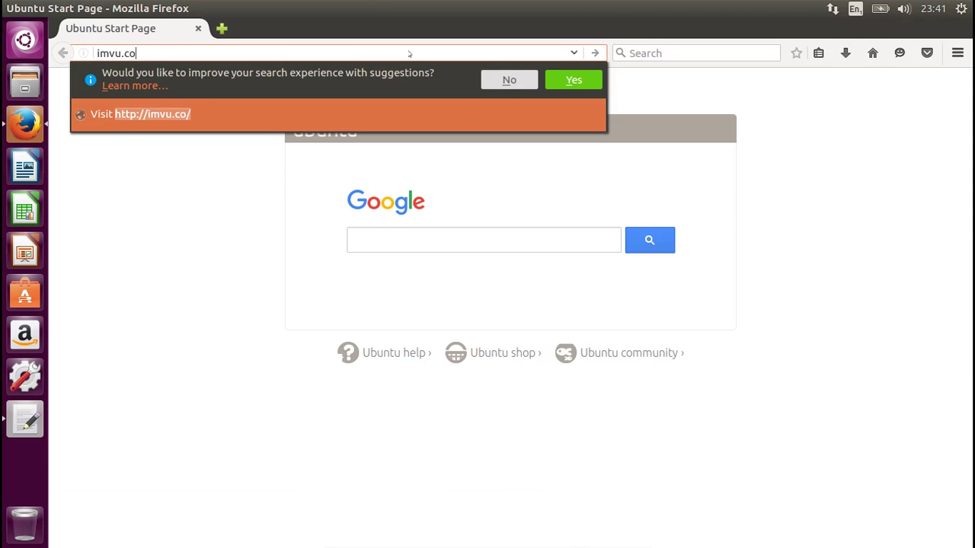
{"action": "type", "text": "m"}
{"action": "key", "text": "Return"}
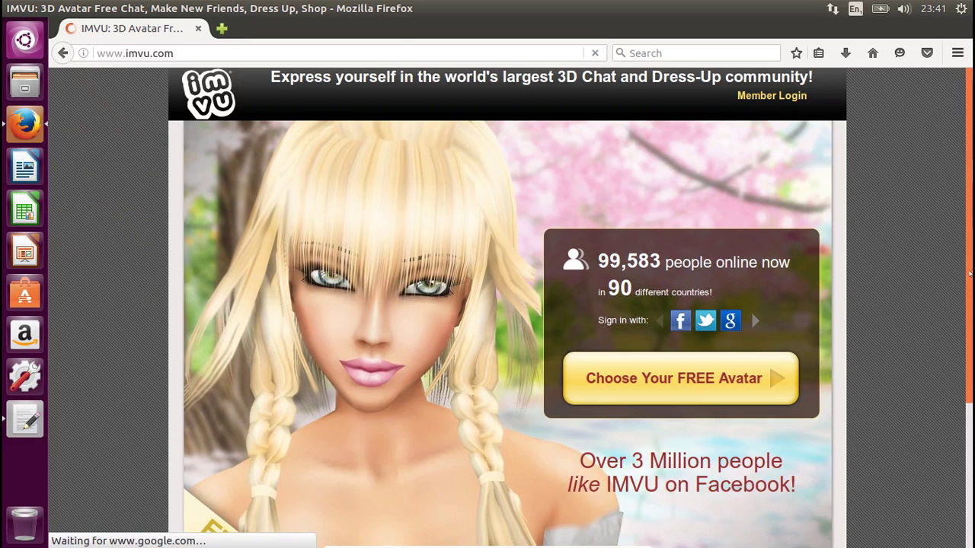
- Save InstallIMVU_527.0_st.exe from the IMVU download page and show it in its folder
{"action": "scroll", "coordinate": [944, 403], "scroll_direction": "down", "scroll_amount": 5}
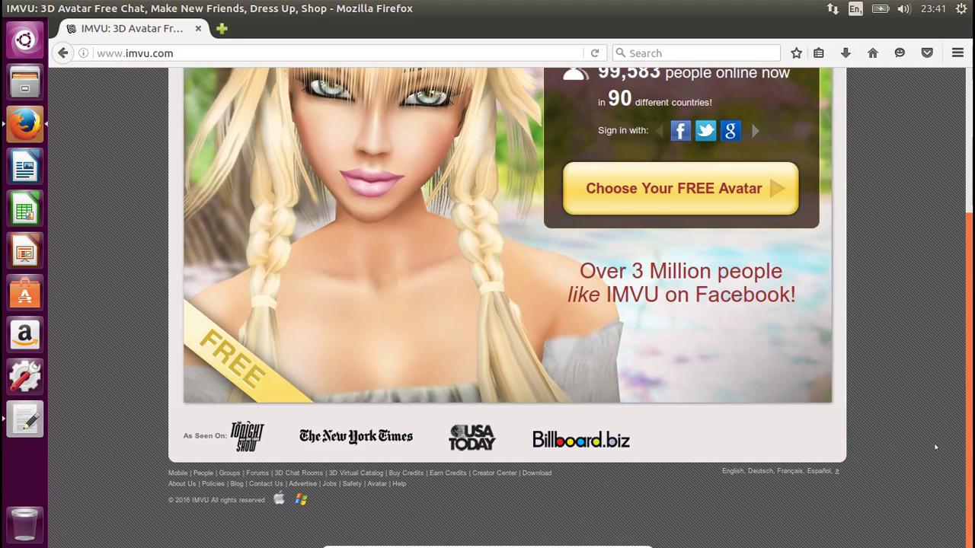
{"action": "mouse_move", "coordinate": [373, 545]}
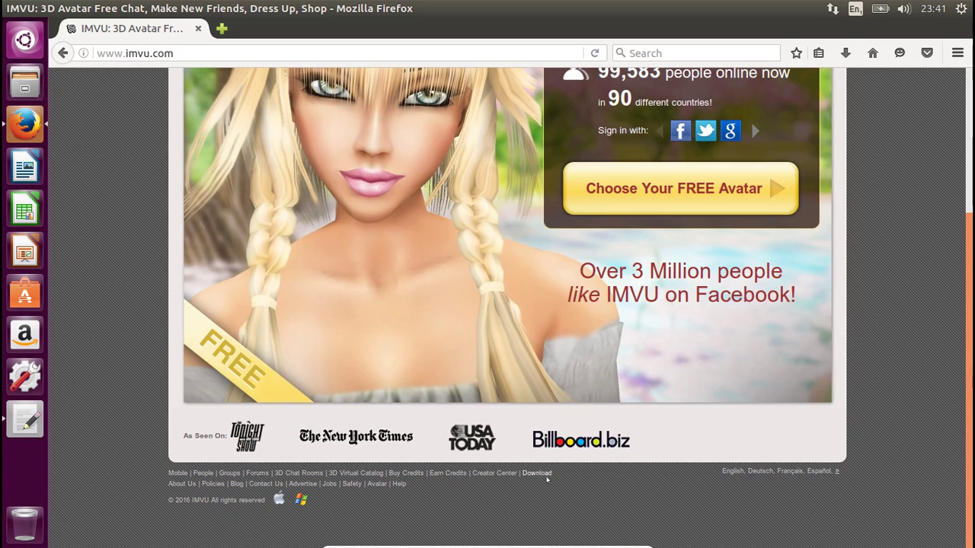
{"action": "left_click", "coordinate": [542, 473]}
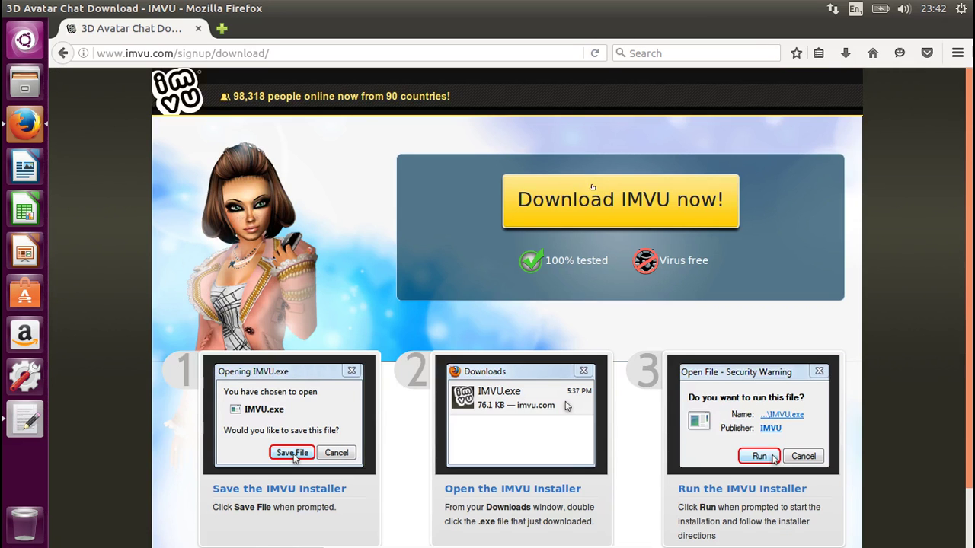
{"action": "left_click", "coordinate": [594, 192]}
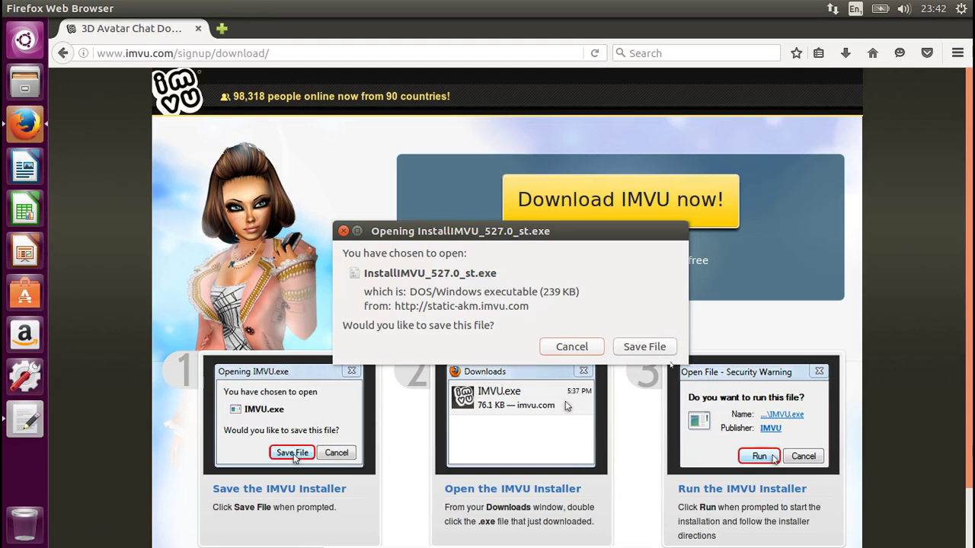
{"action": "left_click", "coordinate": [656, 351]}
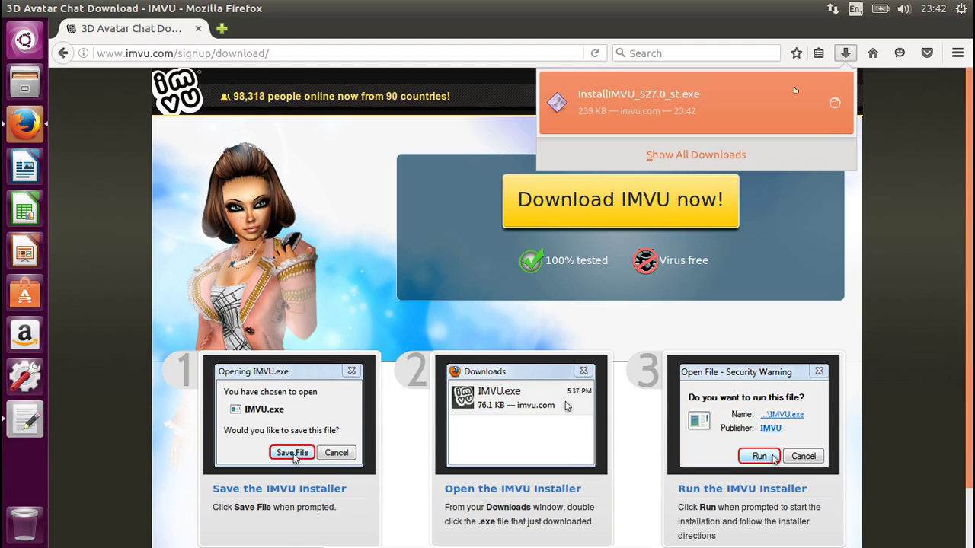
{"action": "left_click", "coordinate": [834, 103]}
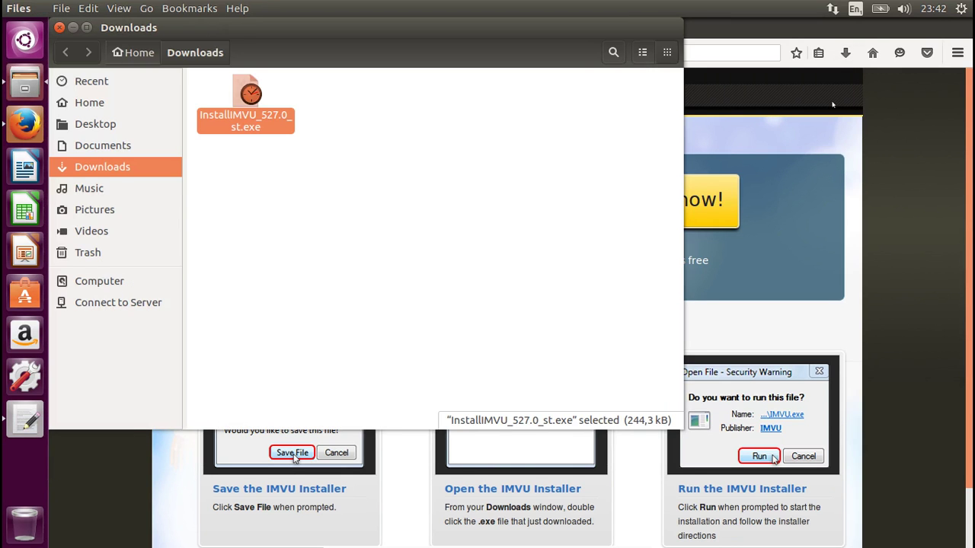
- Enable 'Allow executing file as program' in the installer's Properties > Permissions
{"action": "right_click", "coordinate": [246, 100]}
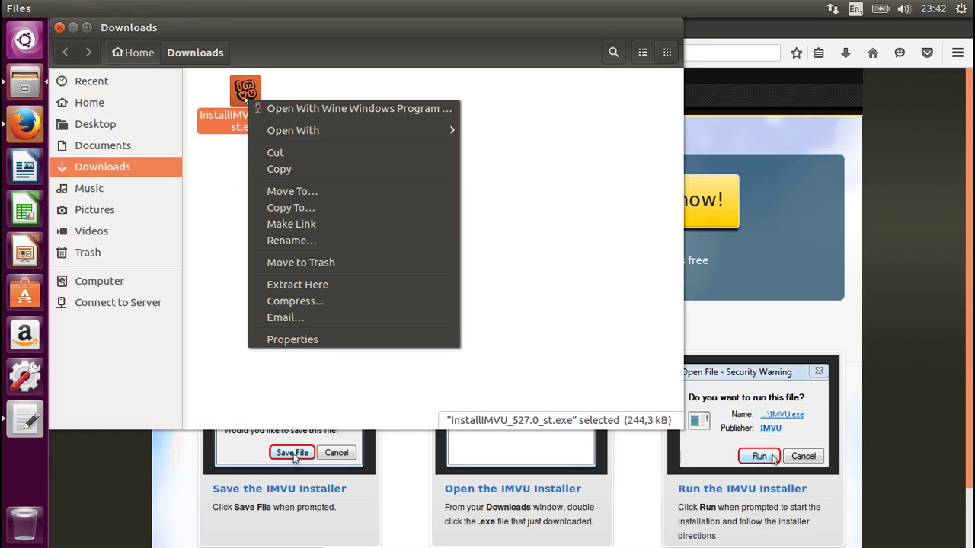
{"action": "left_click", "coordinate": [305, 340]}
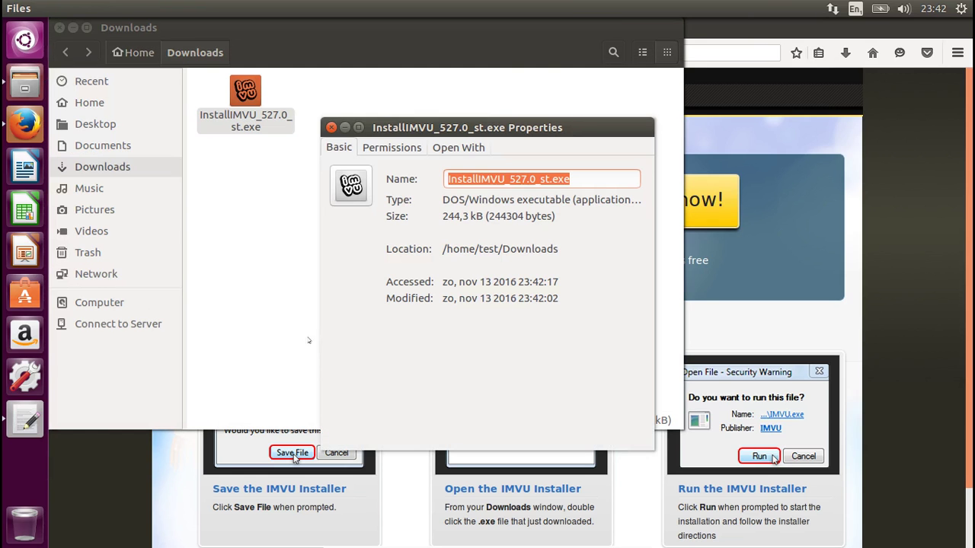
{"action": "left_click", "coordinate": [402, 147]}
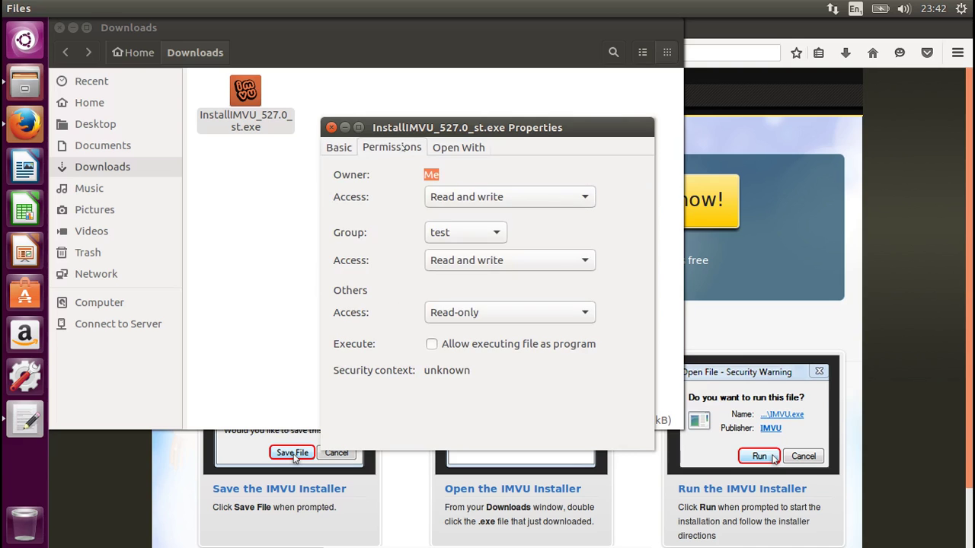
{"action": "left_click", "coordinate": [431, 345]}
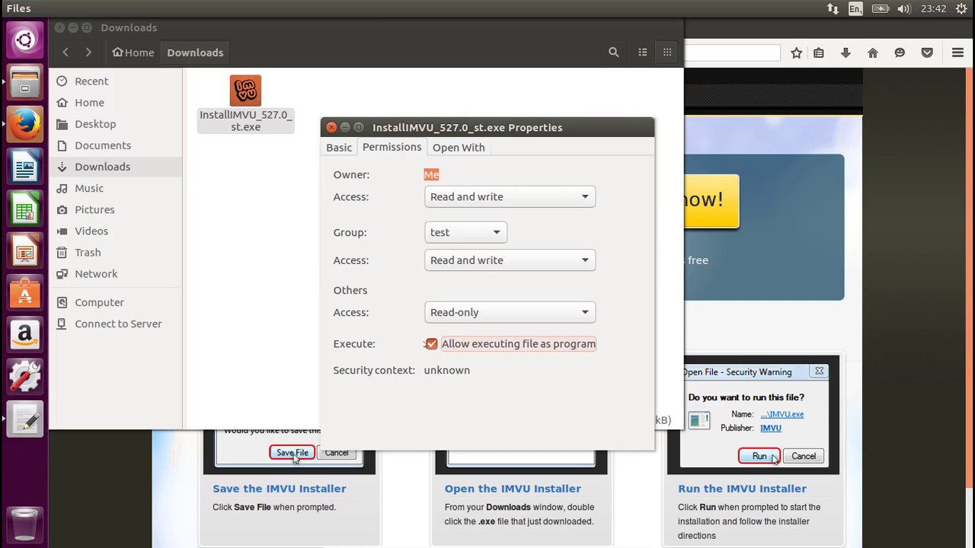
{"action": "left_click", "coordinate": [331, 127]}
- Verify the execute permission, then open the installer with Wine Windows Program Loader
{"action": "right_click", "coordinate": [239, 101]}
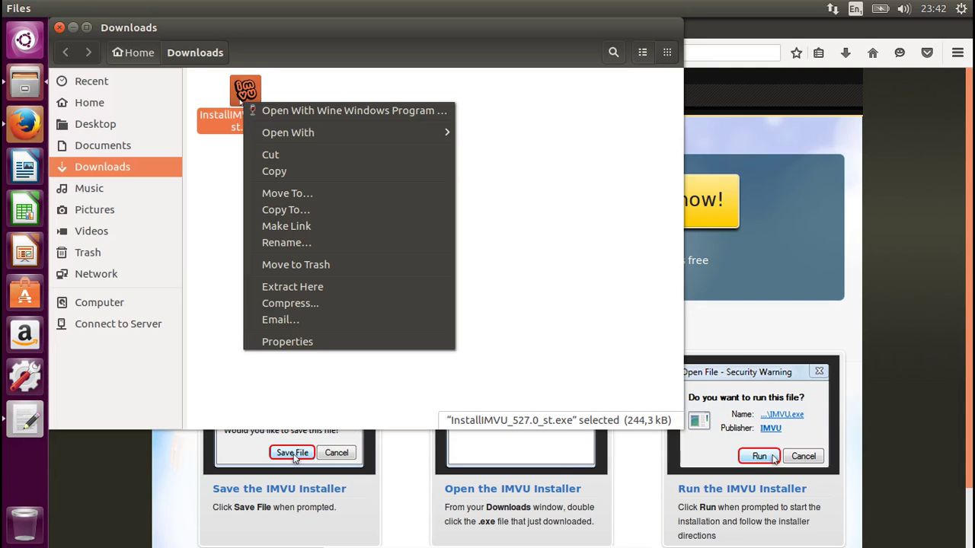
{"action": "left_click", "coordinate": [322, 343]}
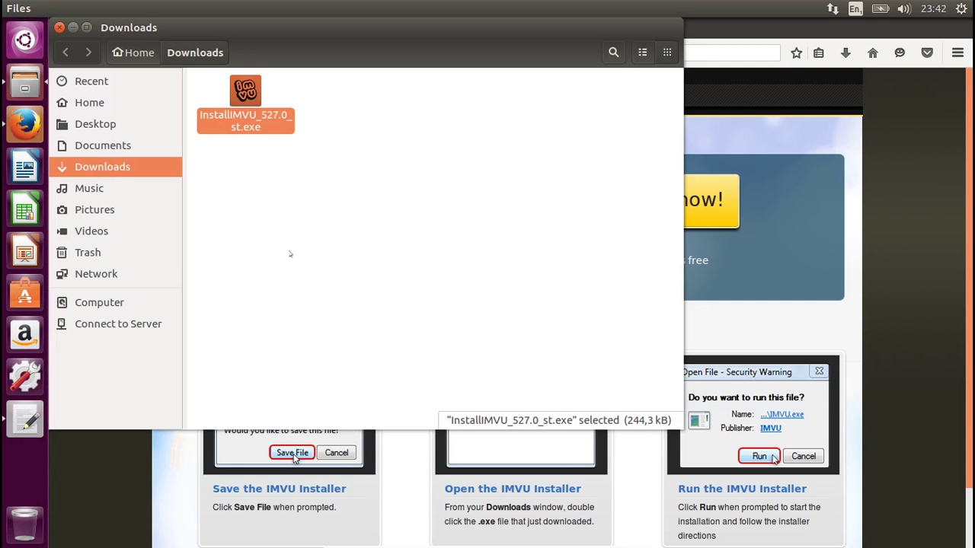
{"action": "left_click", "coordinate": [373, 145]}
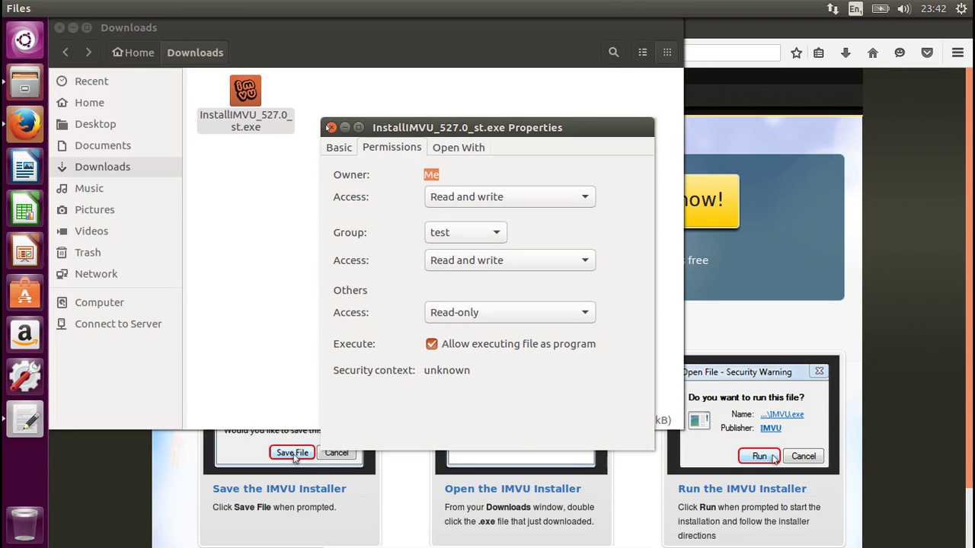
{"action": "left_click", "coordinate": [332, 127]}
{"action": "right_click", "coordinate": [250, 92]}
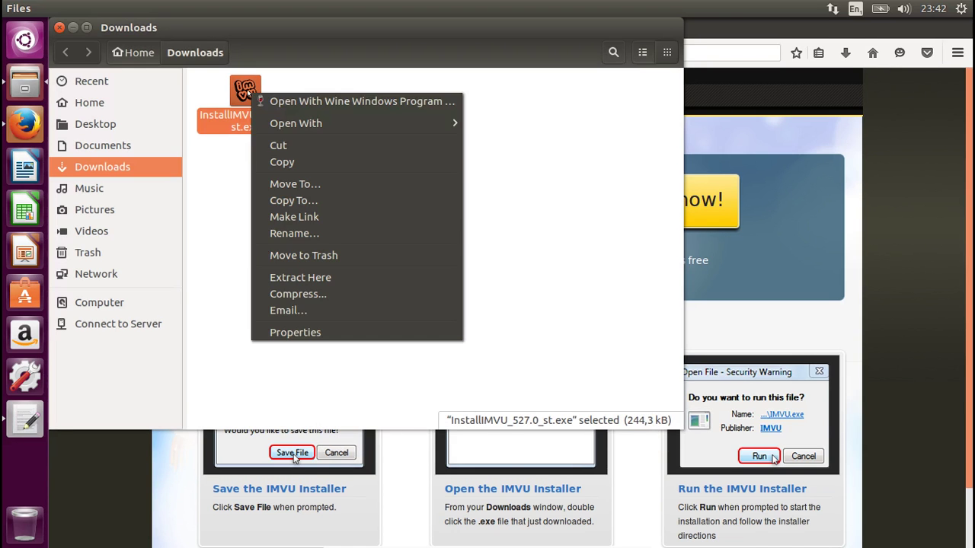
{"action": "left_click", "coordinate": [305, 101]}
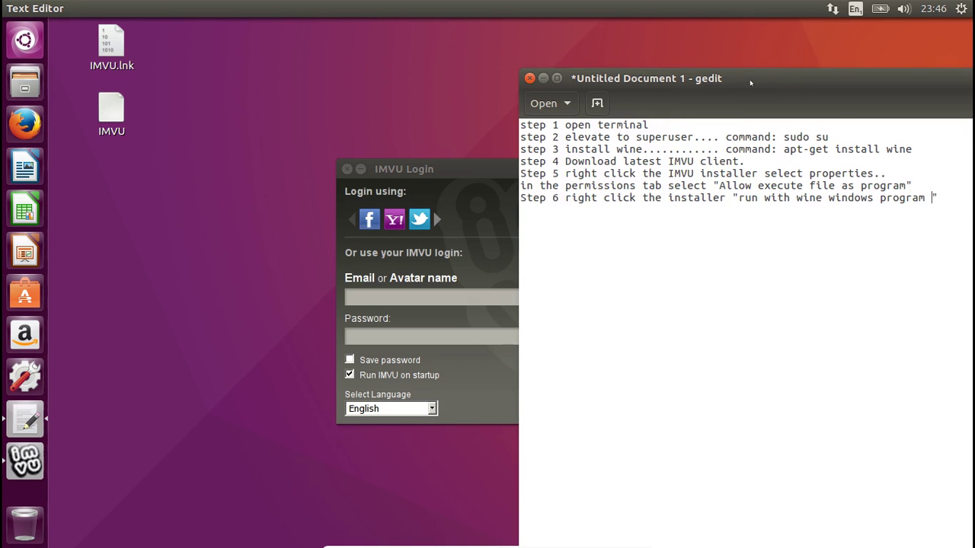
- Finish the Step 6 note in gedit with the word 'loader' and start a new line
{"action": "type", "text": "loader"}
{"action": "key", "text": "BackSpace"}
{"action": "key", "text": "Return"}
- Sign in to IMVU with the avatar name and account password
{"action": "left_click", "coordinate": [471, 170]}
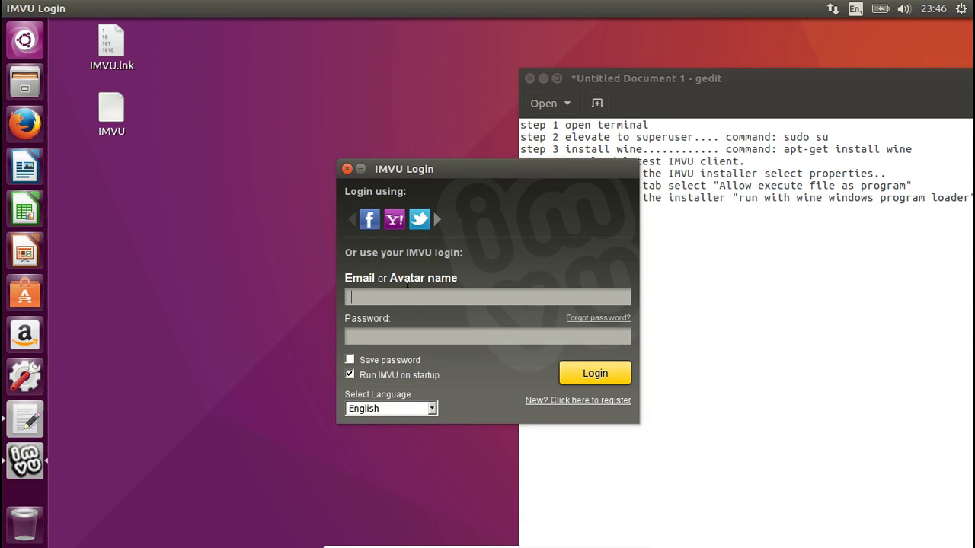
{"action": "type", "text": "tsui"}
{"action": "key", "text": "Tab"}
{"action": "type", "text": "**************"}
{"action": "left_click", "coordinate": [586, 371]}
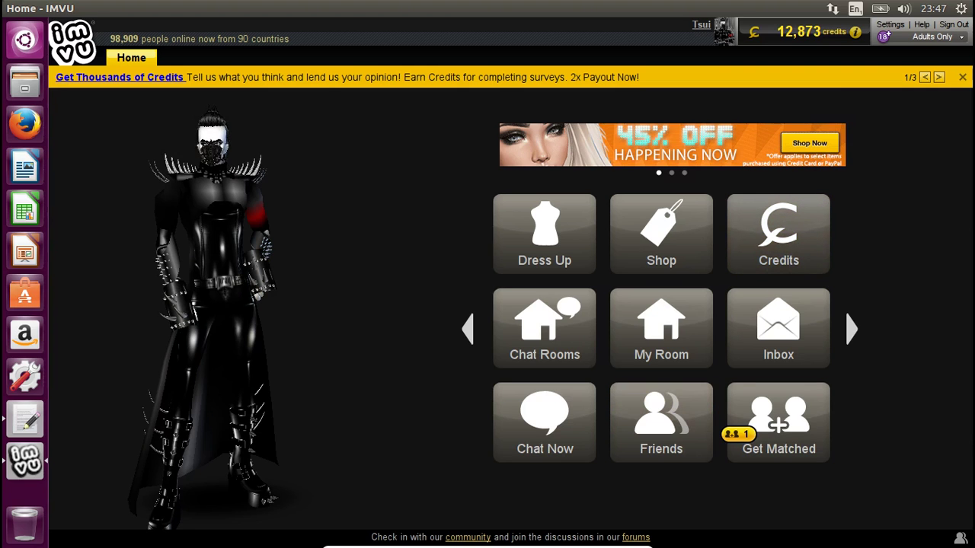
- Set the online status to Creating, then glance at the Inbox and close it
{"action": "left_click", "coordinate": [947, 36]}
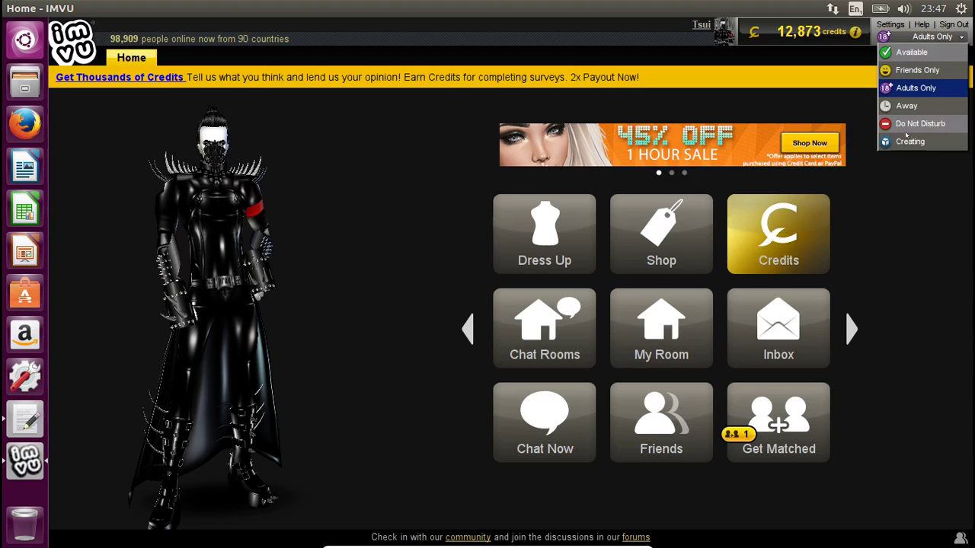
{"action": "left_click", "coordinate": [904, 144]}
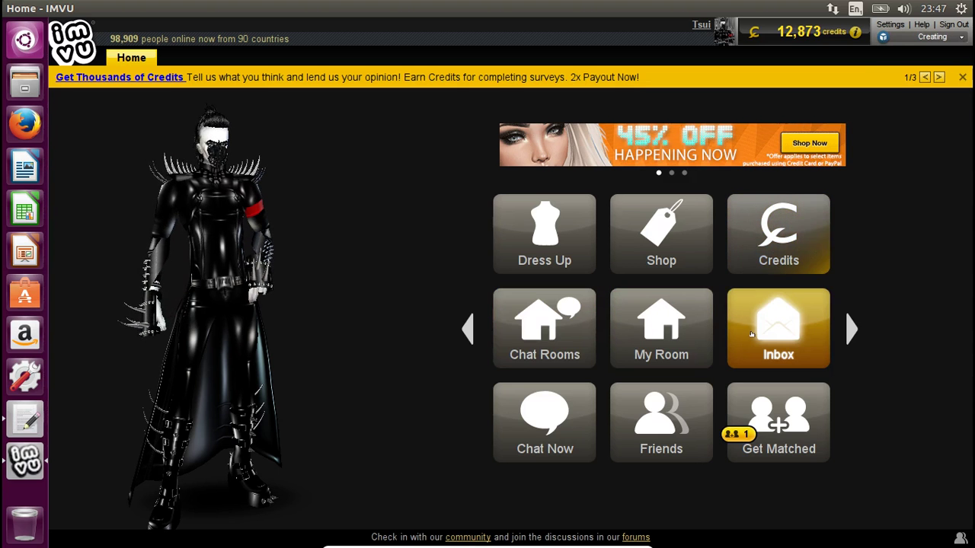
{"action": "left_click", "coordinate": [544, 328]}
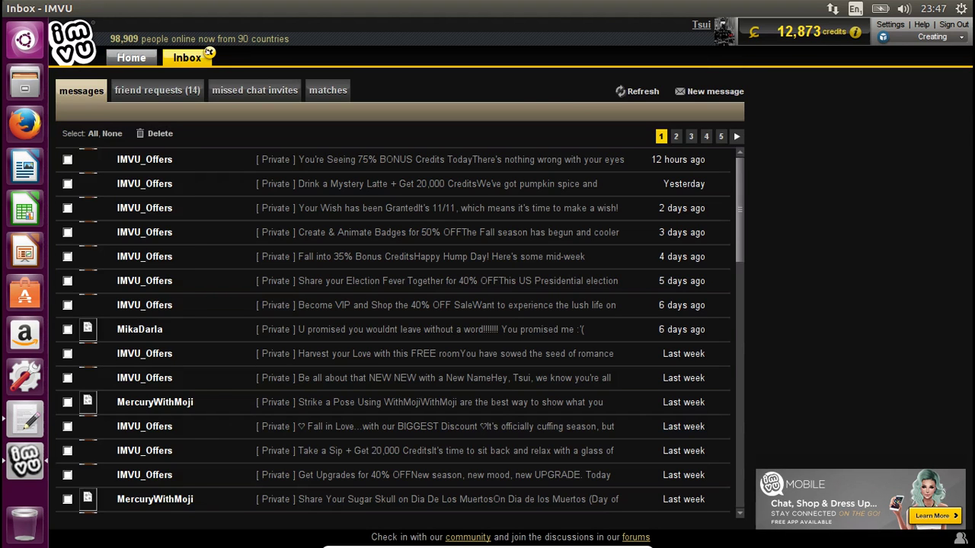
{"action": "left_click", "coordinate": [209, 52]}
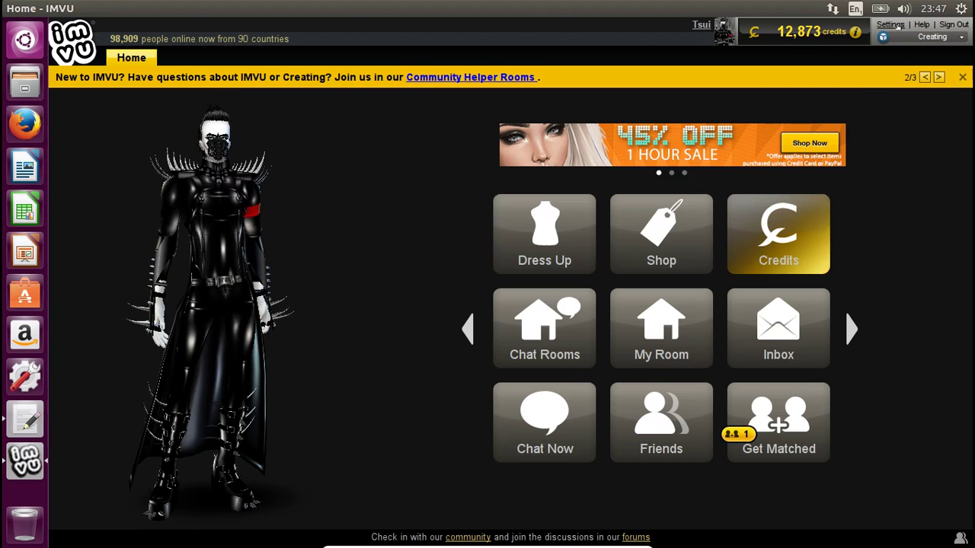
- Under Settings > Advanced, set the 3D renderer to Standard graphics and close Settings
{"action": "left_click", "coordinate": [898, 28]}
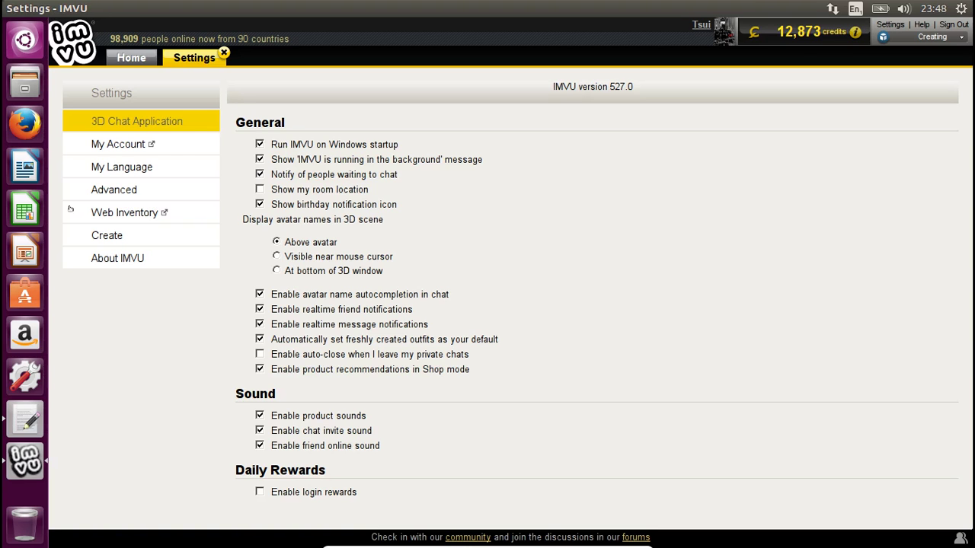
{"action": "left_click", "coordinate": [113, 191]}
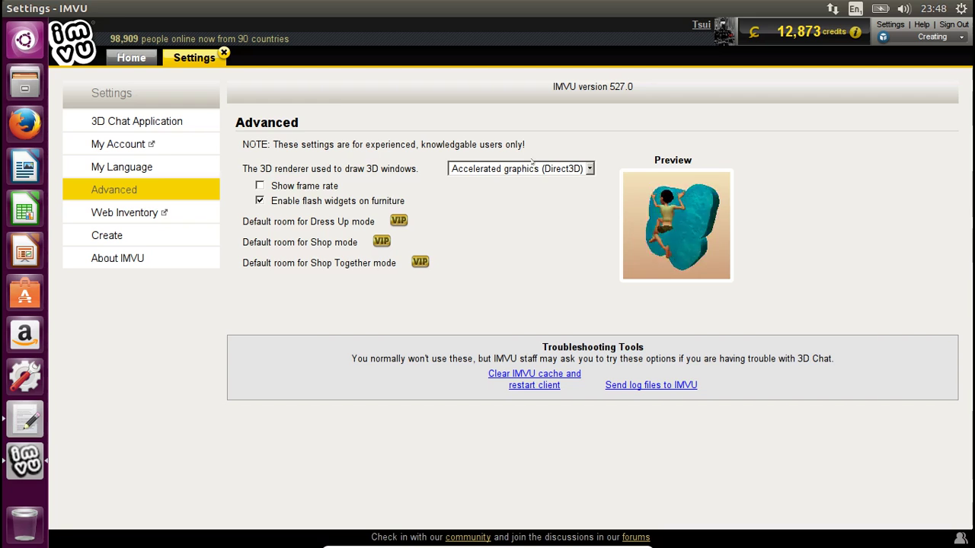
{"action": "left_click", "coordinate": [545, 171]}
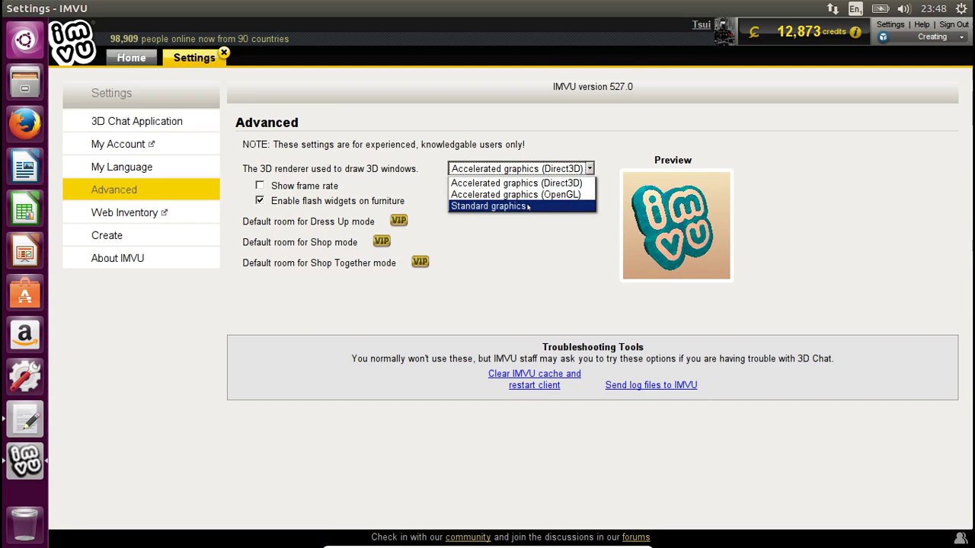
{"action": "left_click", "coordinate": [528, 206]}
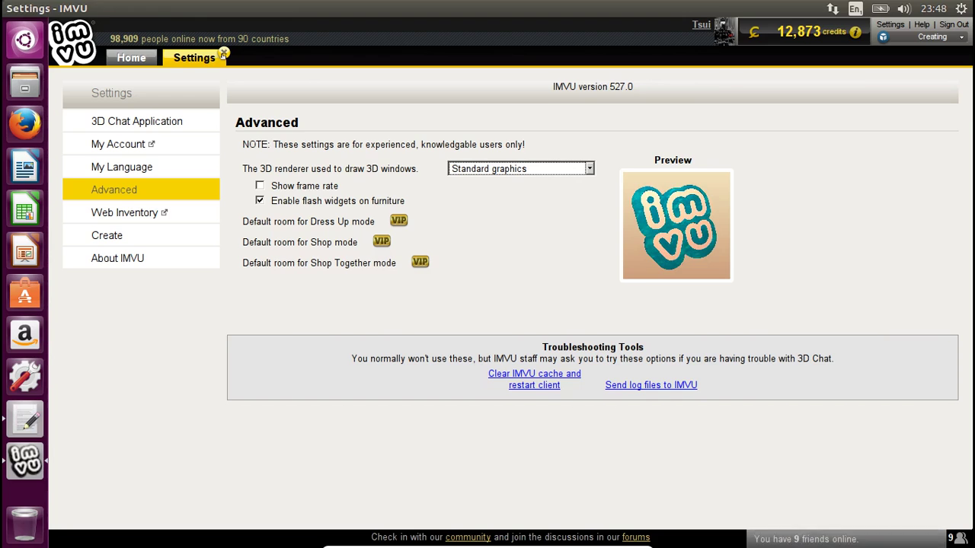
{"action": "left_click", "coordinate": [223, 53]}
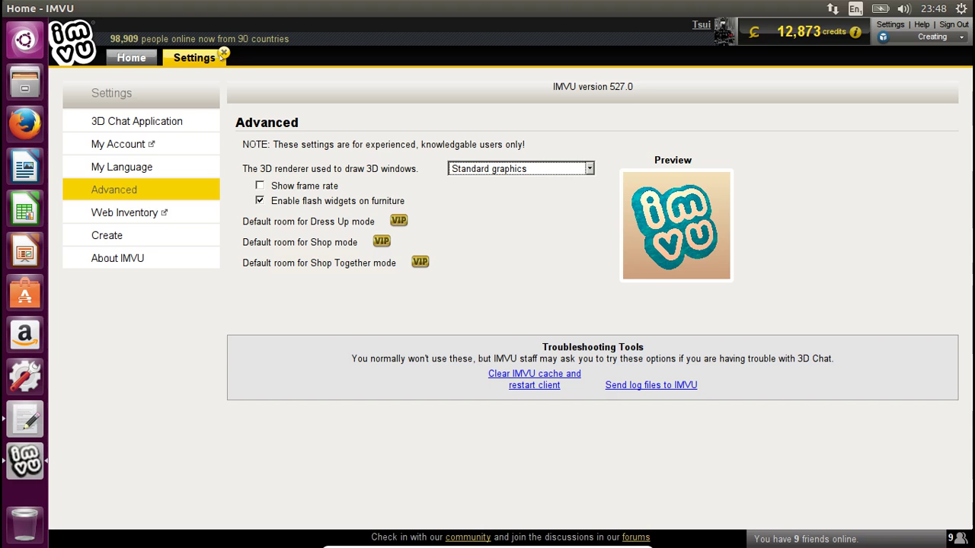
{"action": "left_click", "coordinate": [223, 53]}
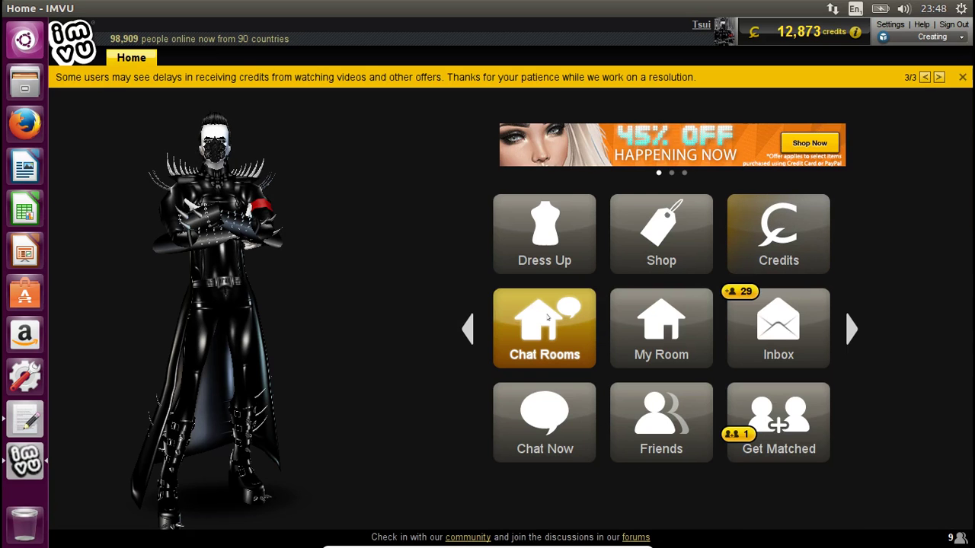
- From Chat Rooms, dismiss the VIP popup and enter the room L'arbre maudit
{"action": "left_click", "coordinate": [547, 318]}
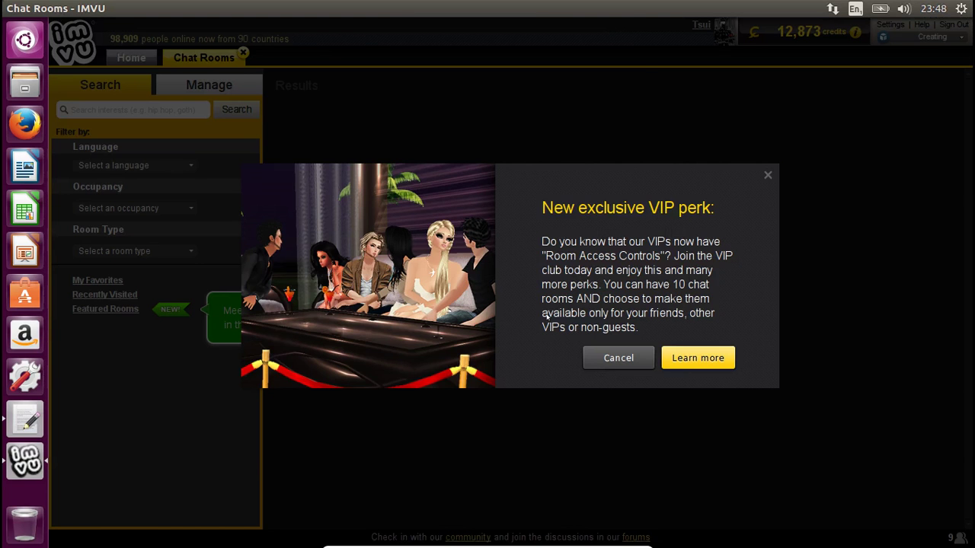
{"action": "left_click", "coordinate": [632, 356]}
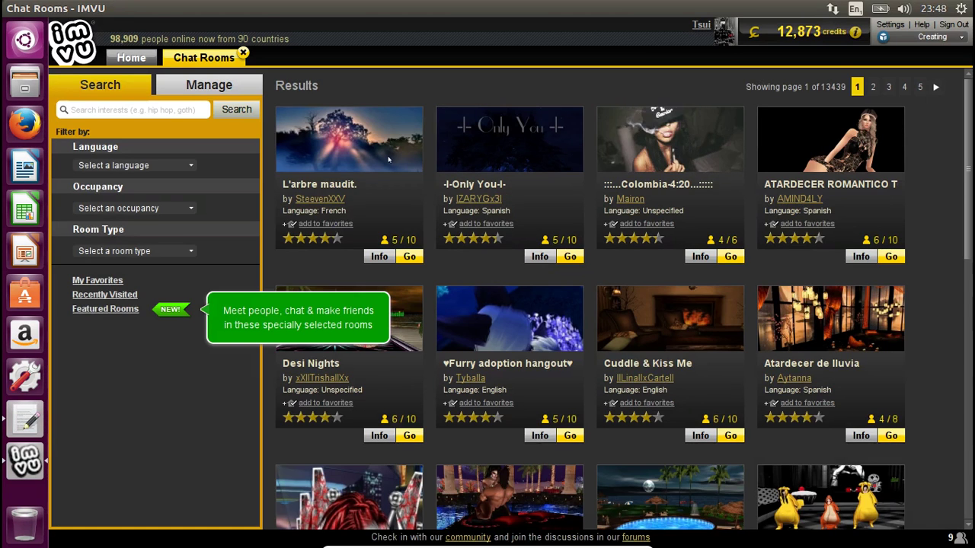
{"action": "left_click", "coordinate": [410, 257]}
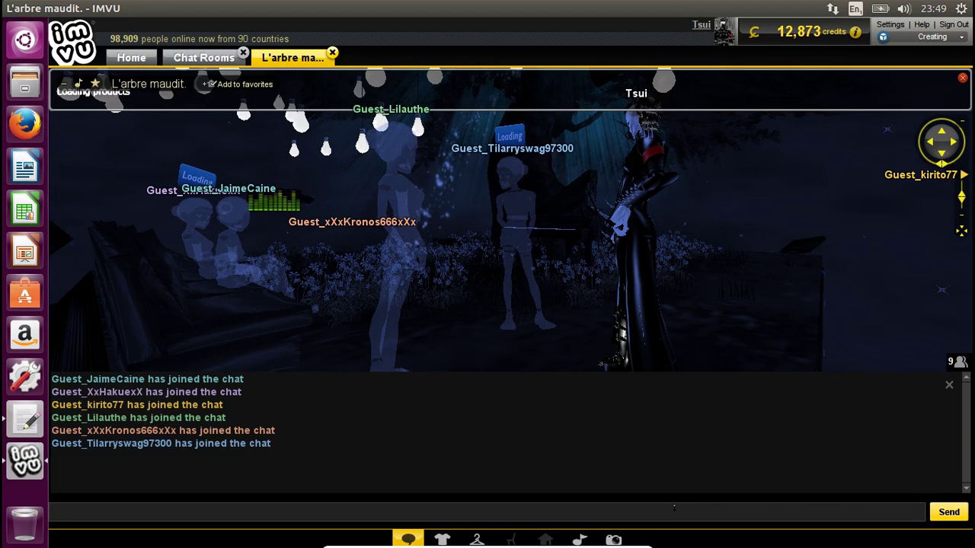
- Send 'hi guys' and then 'how is everyone?' in the room chat
{"action": "type", "text": "hi"}
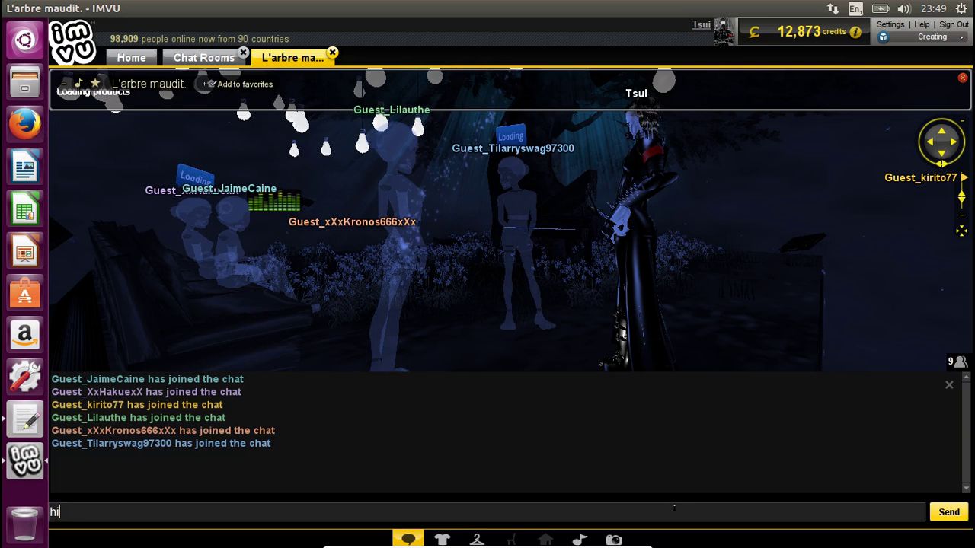
{"action": "type", "text": " guys"}
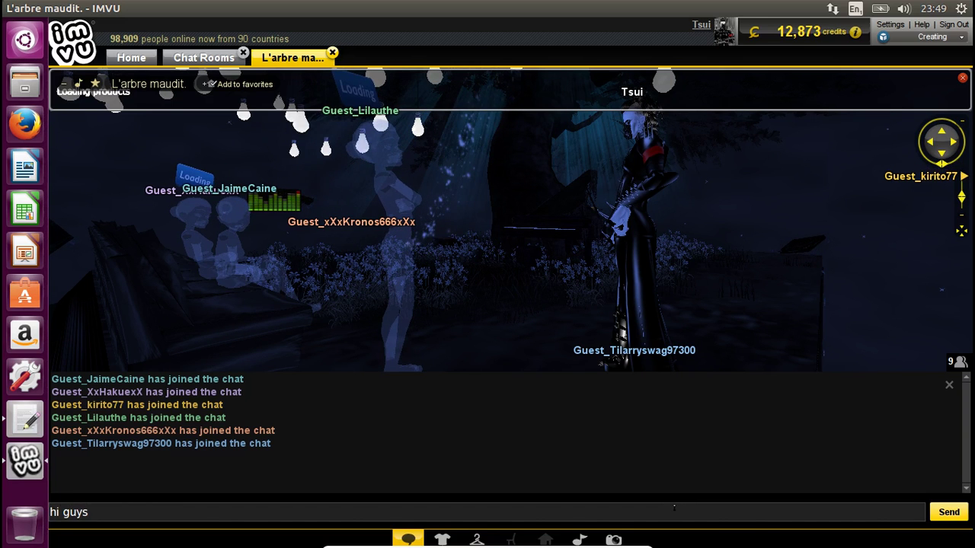
{"action": "key", "text": "Return"}
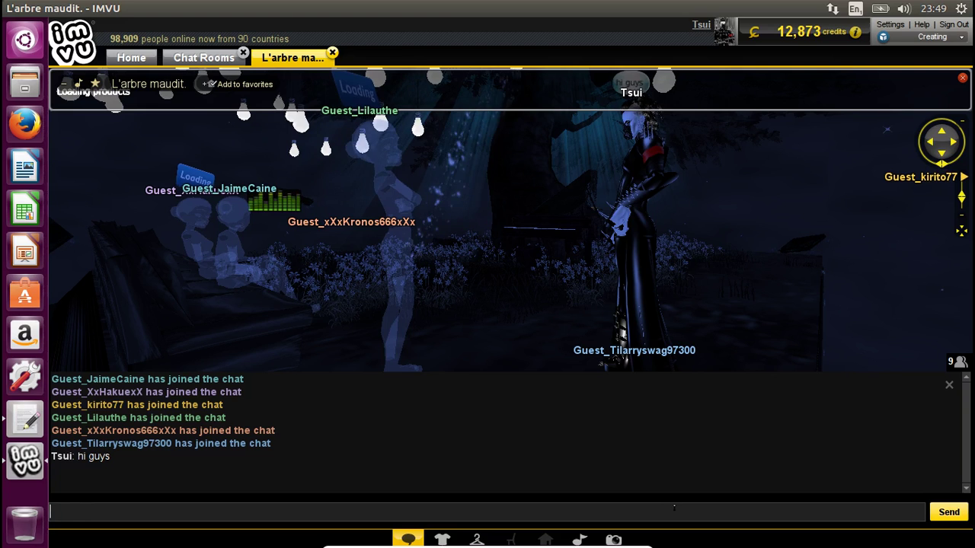
{"action": "type", "text": "how is e"}
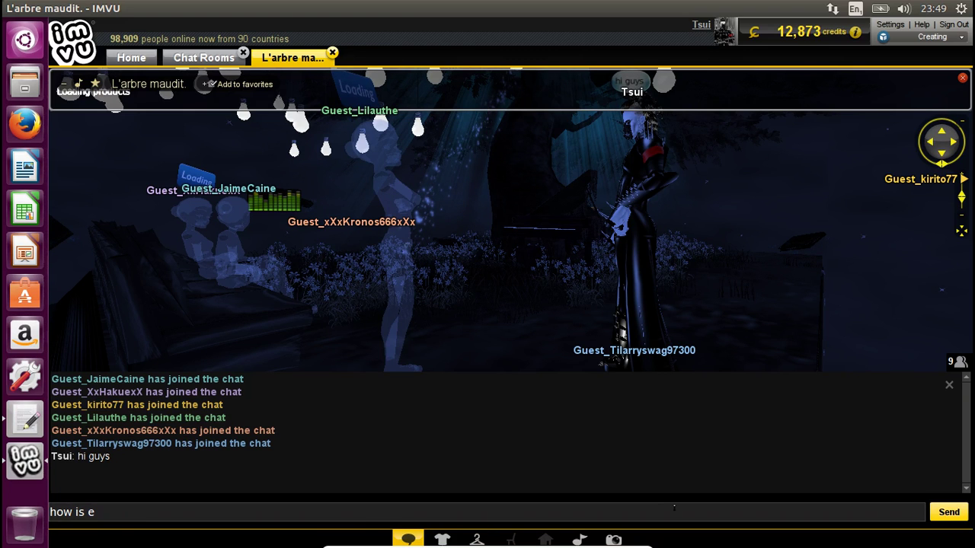
{"action": "type", "text": "veryone?"}
{"action": "key", "text": "Return"}
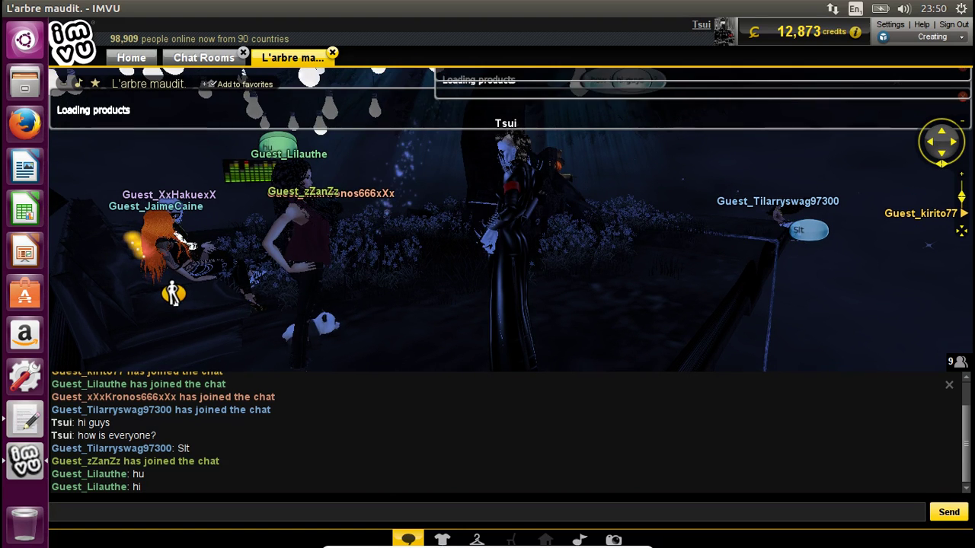
- Seat the avatar on the couch beside the other guests and orbit the camera around the group
{"action": "left_click", "coordinate": [175, 297]}
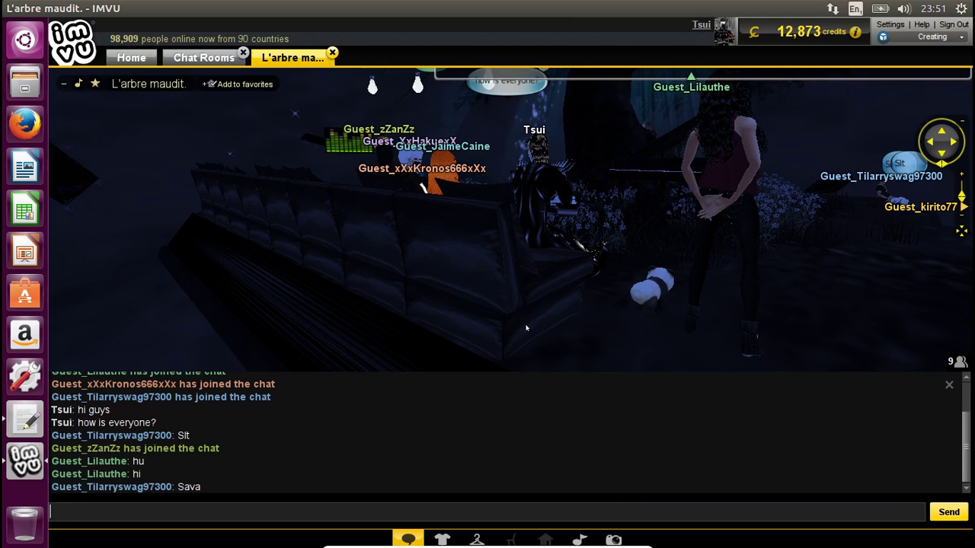
{"action": "left_click_drag", "start_coordinate": [433, 322], "coordinate": [266, 279]}
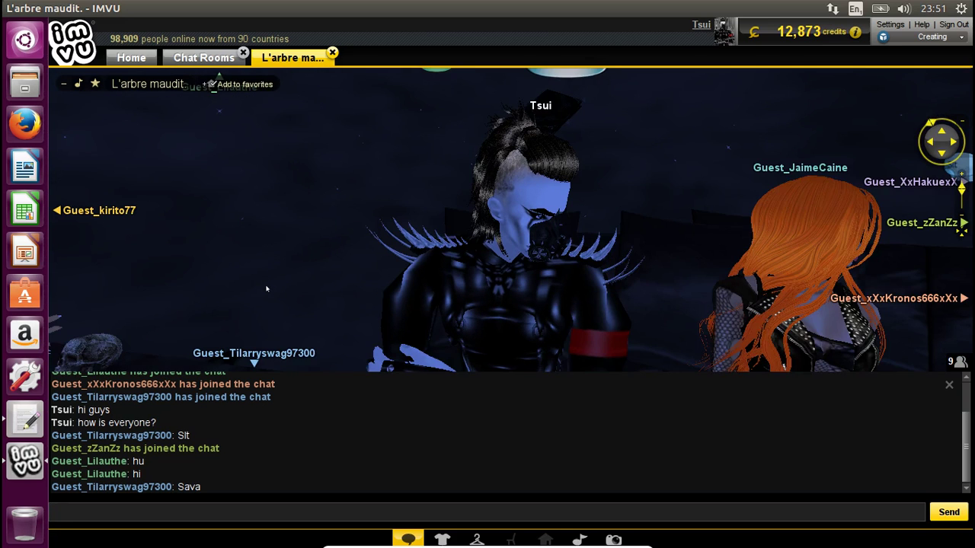
{"action": "key", "text": "Right"}
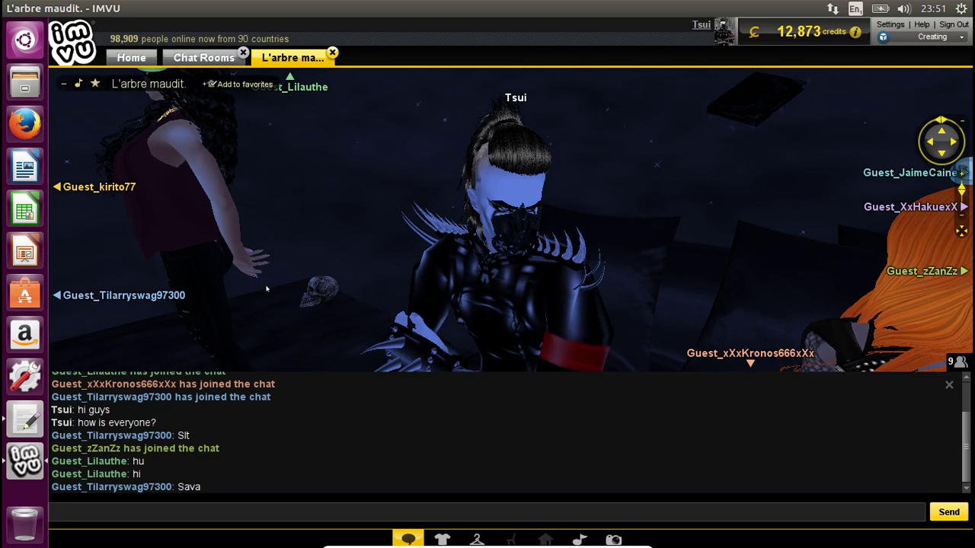
{"action": "key", "text": "Right"}
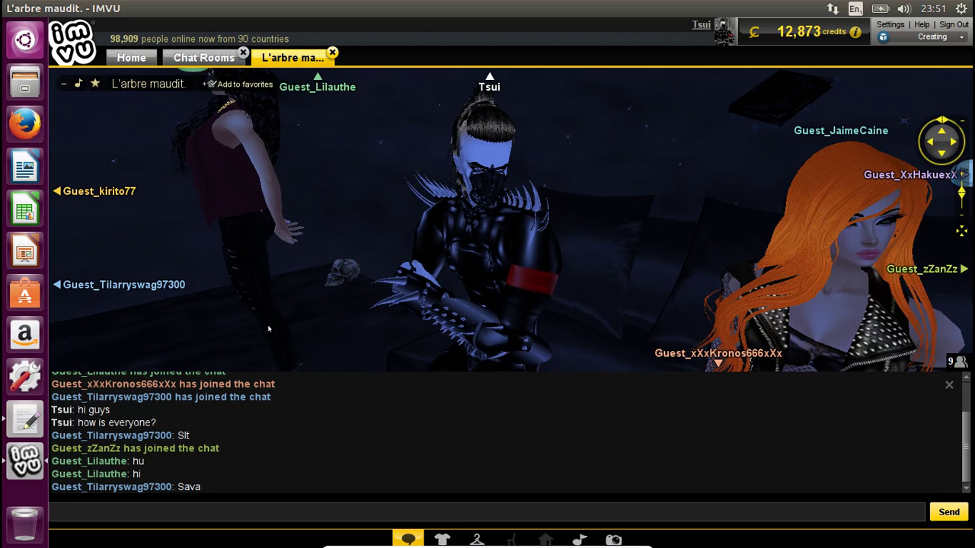
{"action": "key", "text": "Right"}
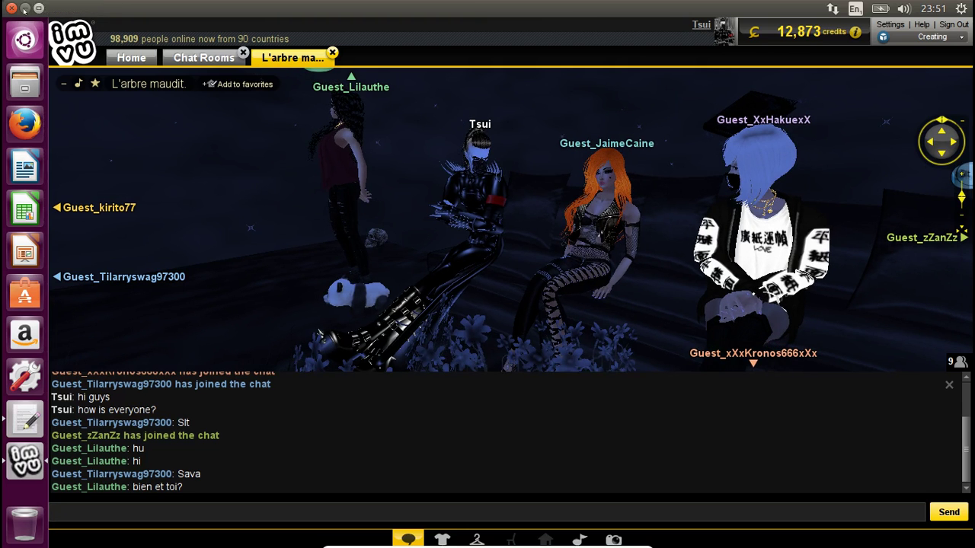
- Minimize IMVU and move the gedit notes window to the centre of the screen
{"action": "left_click", "coordinate": [26, 8]}
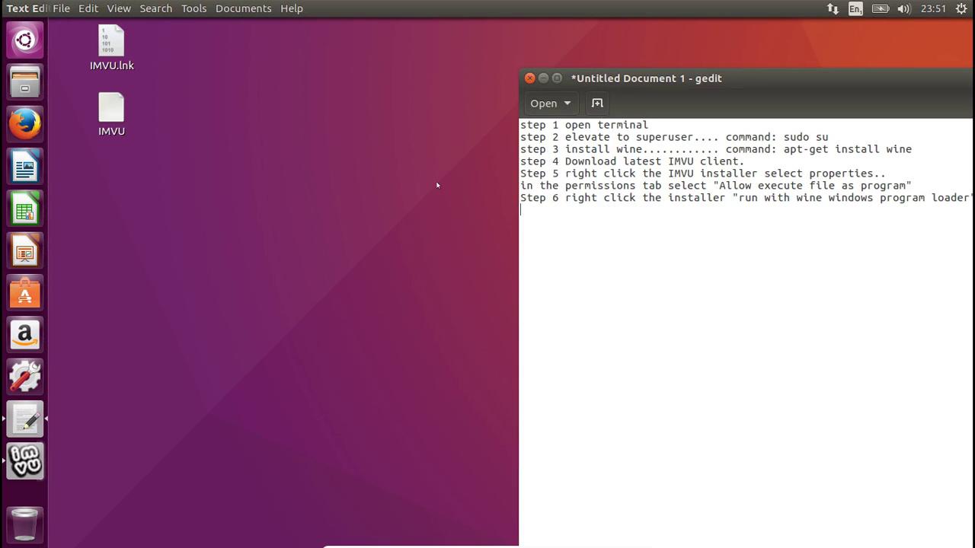
{"action": "left_click_drag", "start_coordinate": [825, 76], "coordinate": [542, 19]}
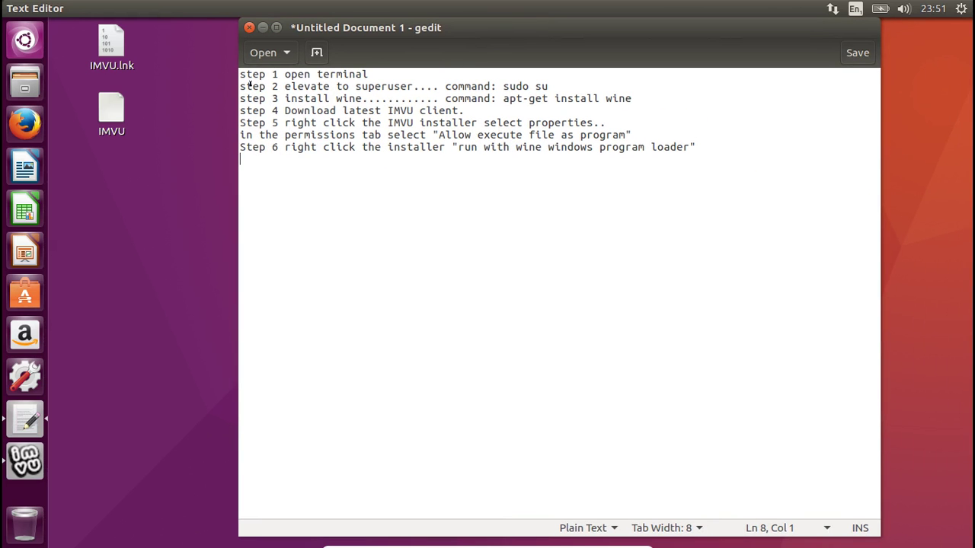